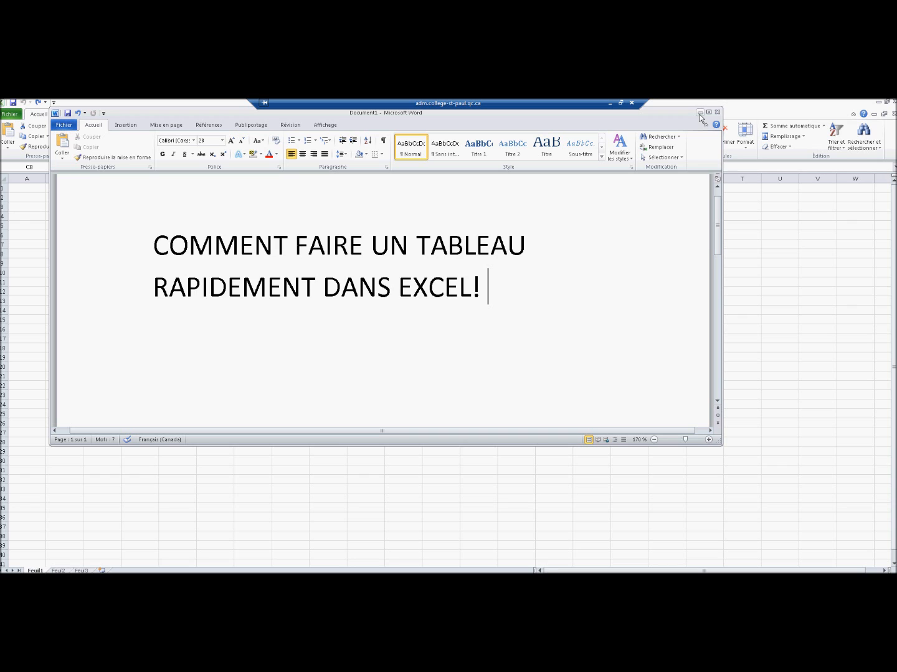
Minimize the Word title document and switch to the blank Excel worksheet behind it.
{"action": "left_click", "coordinate": [700, 113]}
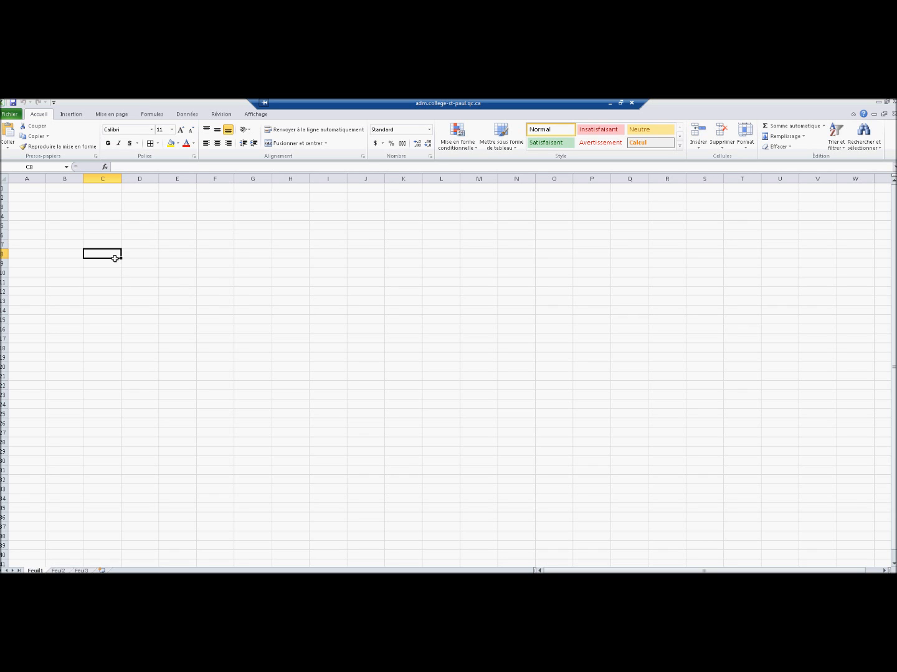
{"action": "left_click", "coordinate": [73, 206]}
{"action": "left_click", "coordinate": [132, 225]}
{"action": "left_click", "coordinate": [203, 238]}
{"action": "left_click", "coordinate": [249, 253]}
{"action": "left_click", "coordinate": [242, 299]}
{"action": "left_click", "coordinate": [344, 314]}
{"action": "left_click", "coordinate": [405, 281]}
{"action": "left_click", "coordinate": [330, 246]}
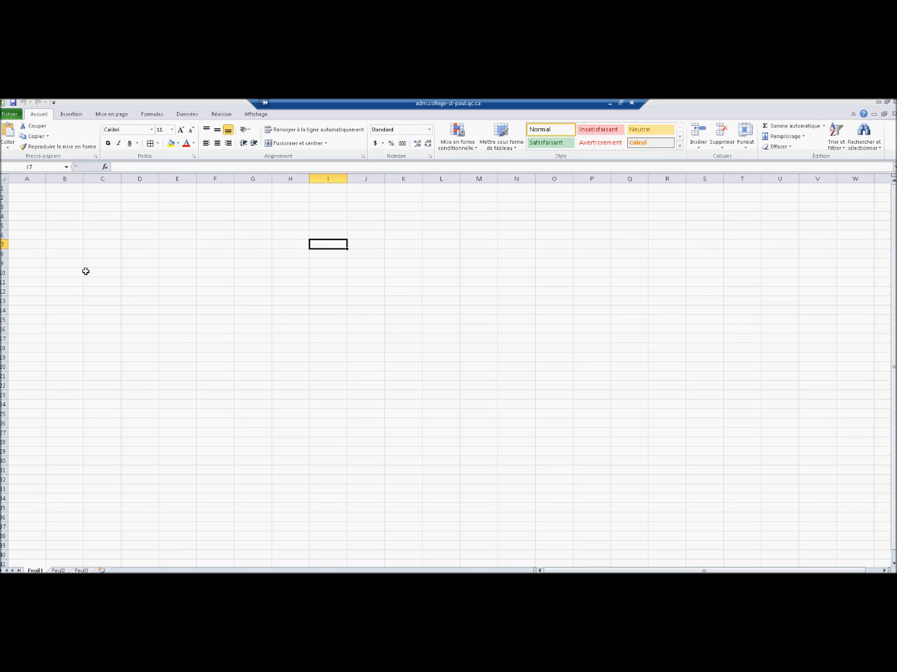
{"action": "left_click", "coordinate": [97, 223]}
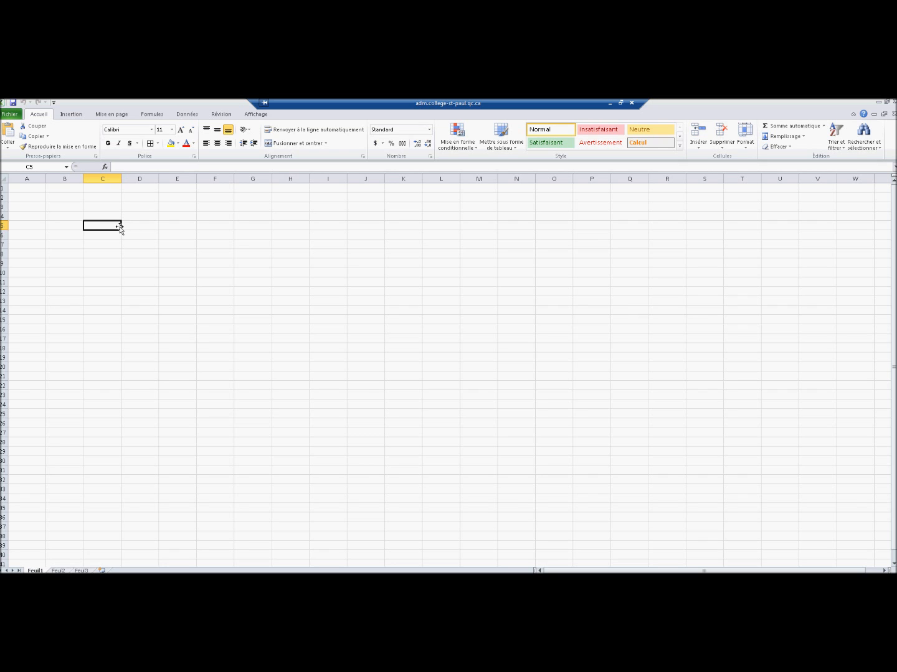
{"action": "scroll", "coordinate": [117, 232], "scroll_direction": "down", "scroll_amount": 1}
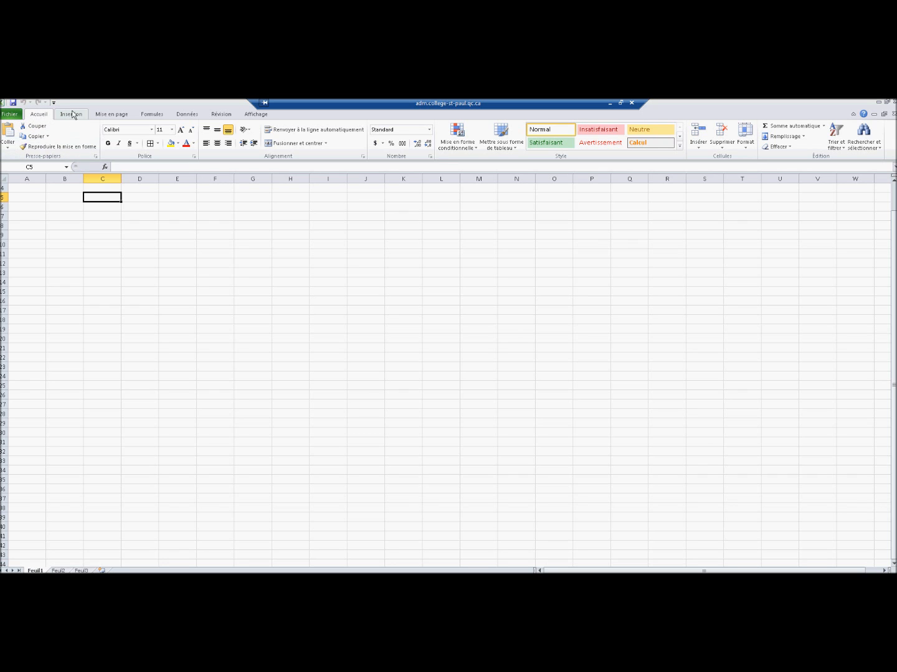
{"action": "left_click", "coordinate": [93, 243]}
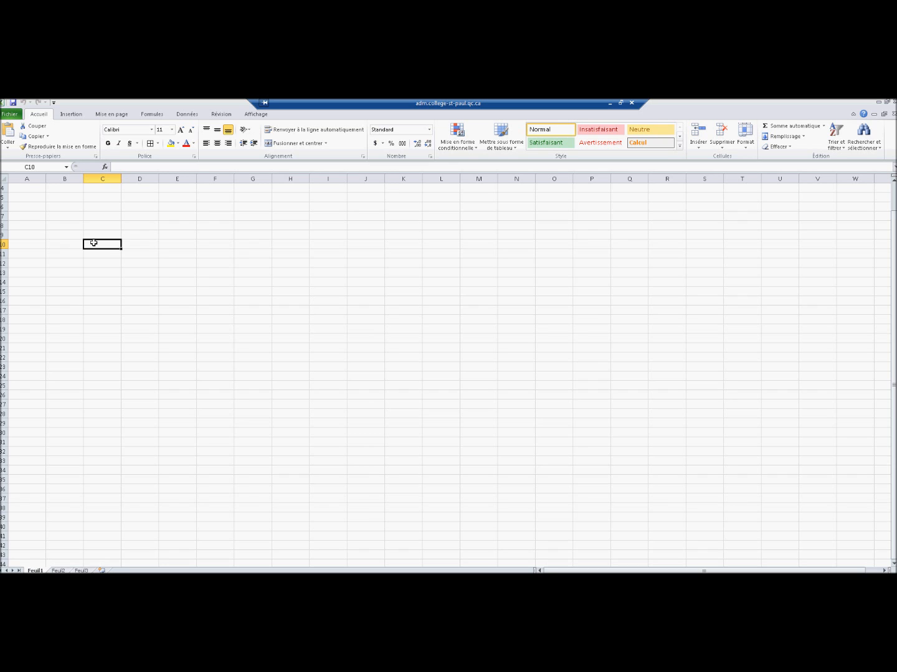
{"action": "left_click", "coordinate": [24, 187]}
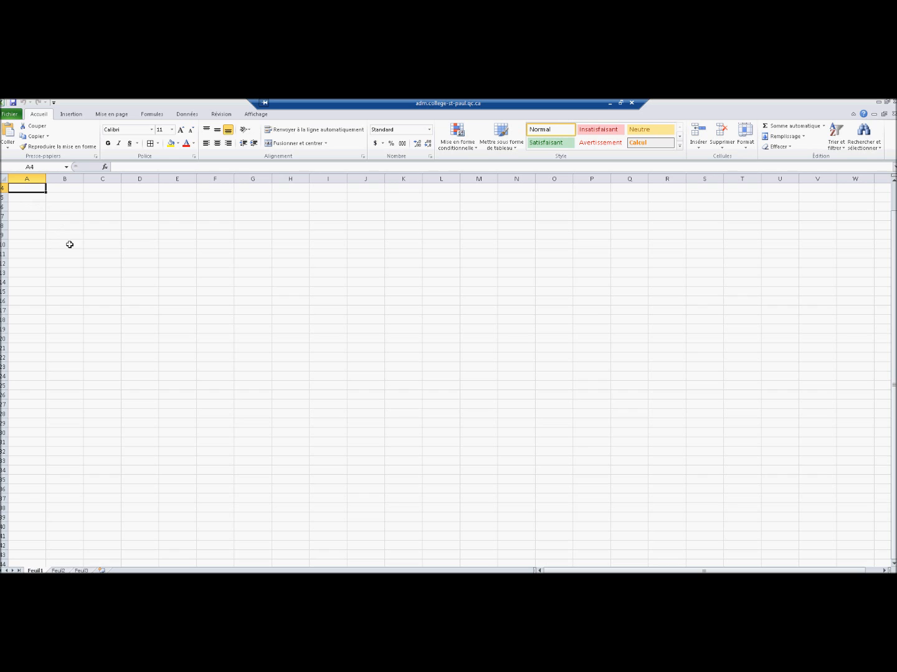
Enter the values 100, 120, 150, 200, 300 and 500 down column C in cells C10 to C15.
{"action": "left_click", "coordinate": [89, 244]}
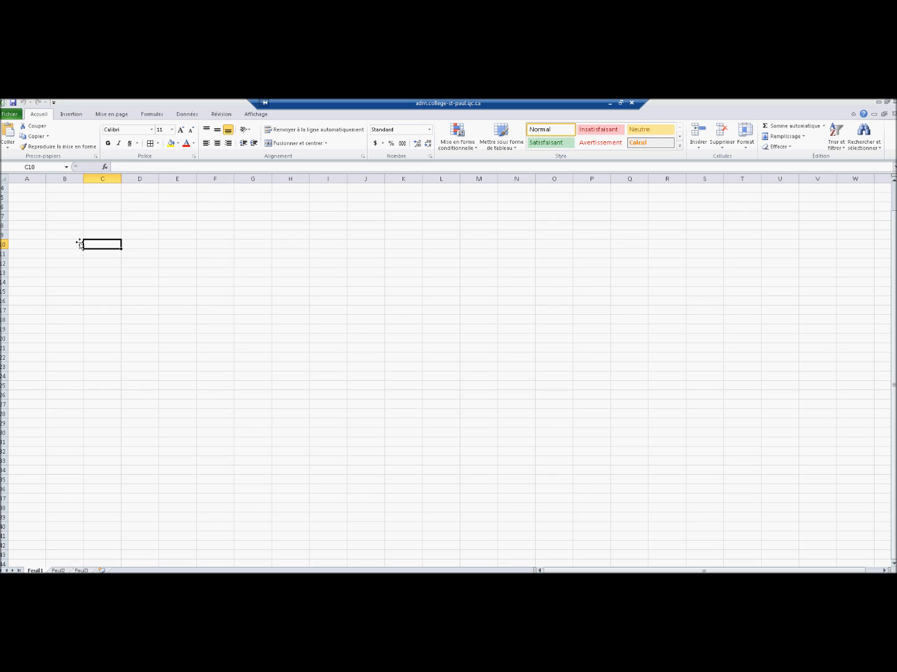
{"action": "type", "text": "100"}
{"action": "key", "text": "Return"}
{"action": "type", "text": "120"}
{"action": "key", "text": "Return"}
{"action": "type", "text": "150"}
{"action": "key", "text": "Return"}
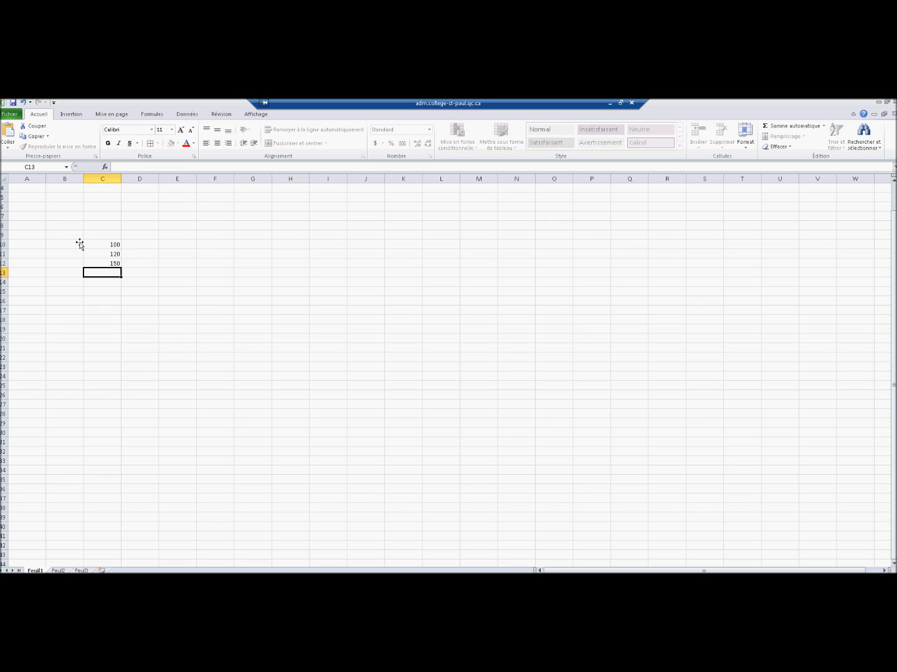
{"action": "type", "text": "200"}
{"action": "key", "text": "Return"}
{"action": "type", "text": "300"}
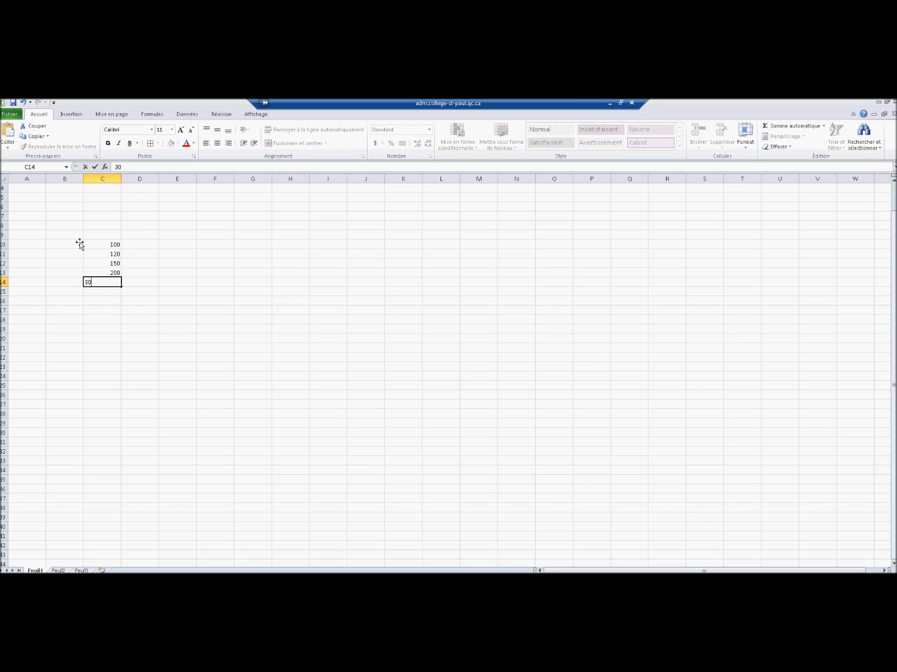
{"action": "key", "text": "Return"}
{"action": "type", "text": "500"}
{"action": "key", "text": "Right"}
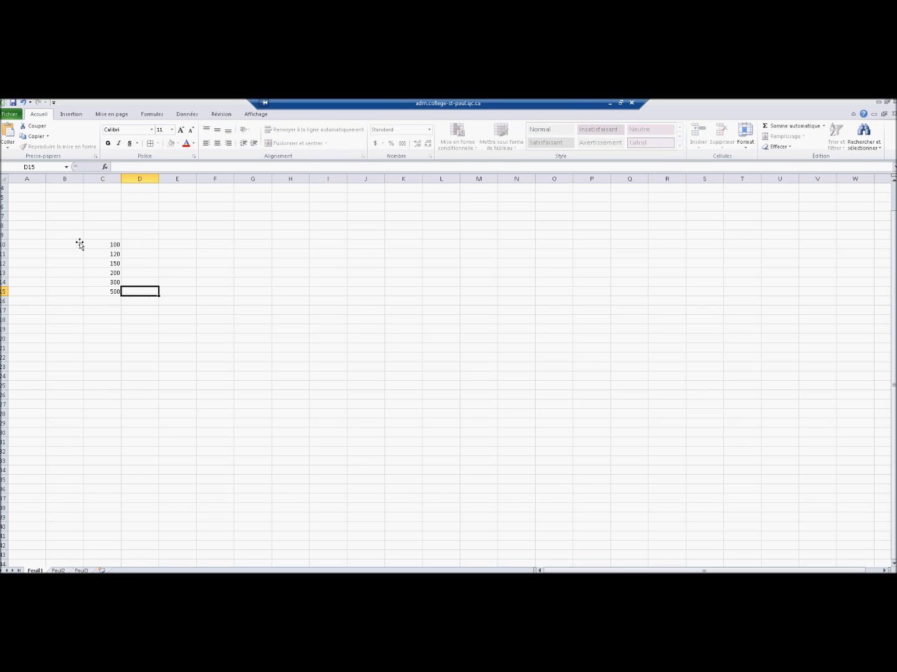
Enter the values 1, 1,2, 1,5, 2, 3 and 5 in cells D10 to D15, beside the column C numbers.
{"action": "key", "text": "Up"}
{"action": "key", "text": "Up"}
{"action": "key", "text": "Up"}
{"action": "key", "text": "Up"}
{"action": "key", "text": "Up"}
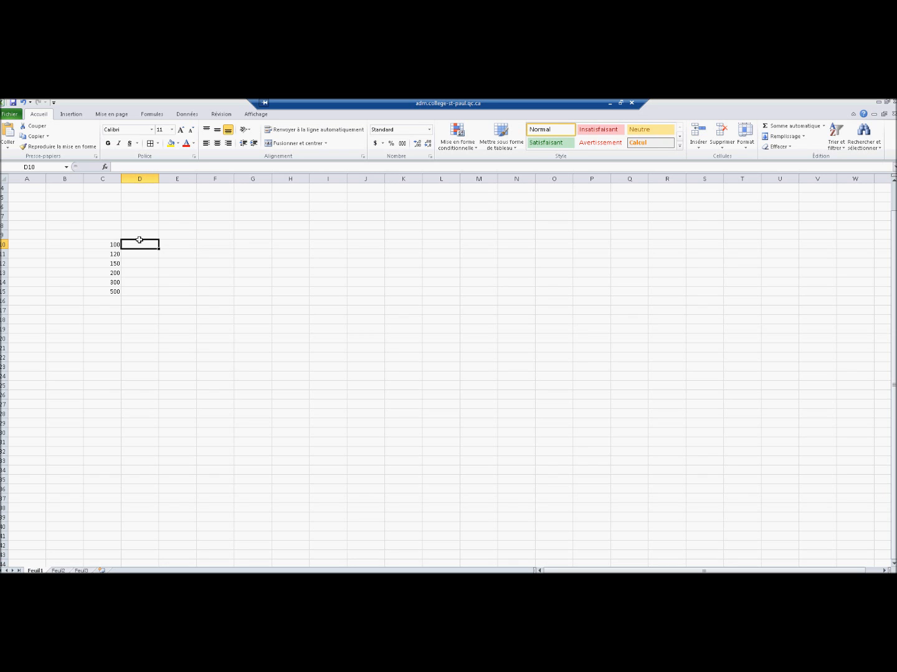
{"action": "type", "text": "1"}
{"action": "key", "text": "Return"}
{"action": "type", "text": "1,2"}
{"action": "key", "text": "Return"}
{"action": "type", "text": "1,5"}
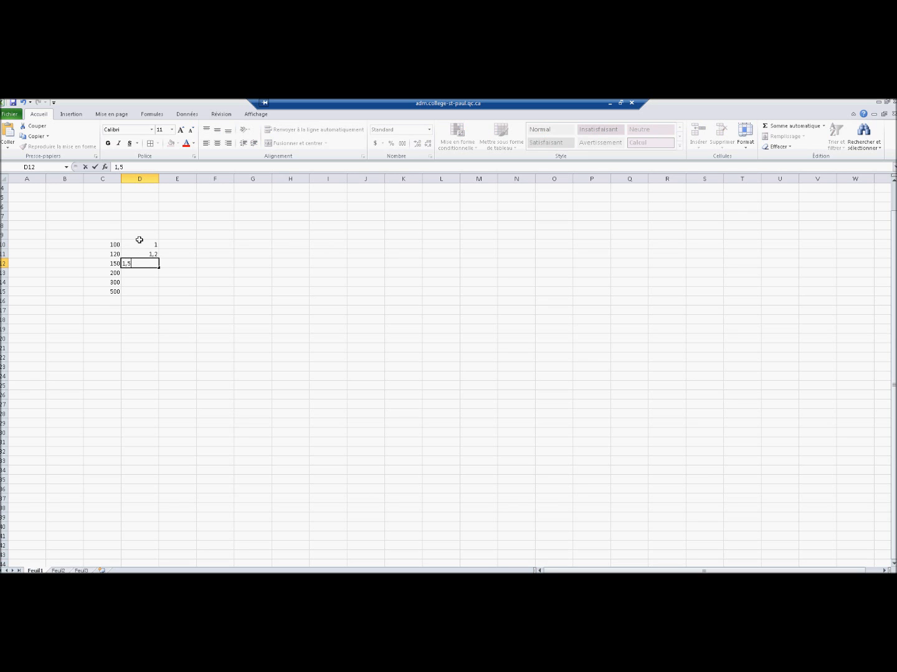
{"action": "key", "text": "Return"}
{"action": "type", "text": "2"}
{"action": "key", "text": "Return"}
{"action": "type", "text": "3"}
{"action": "key", "text": "Return"}
{"action": "type", "text": "5"}
{"action": "key", "text": "Return"}
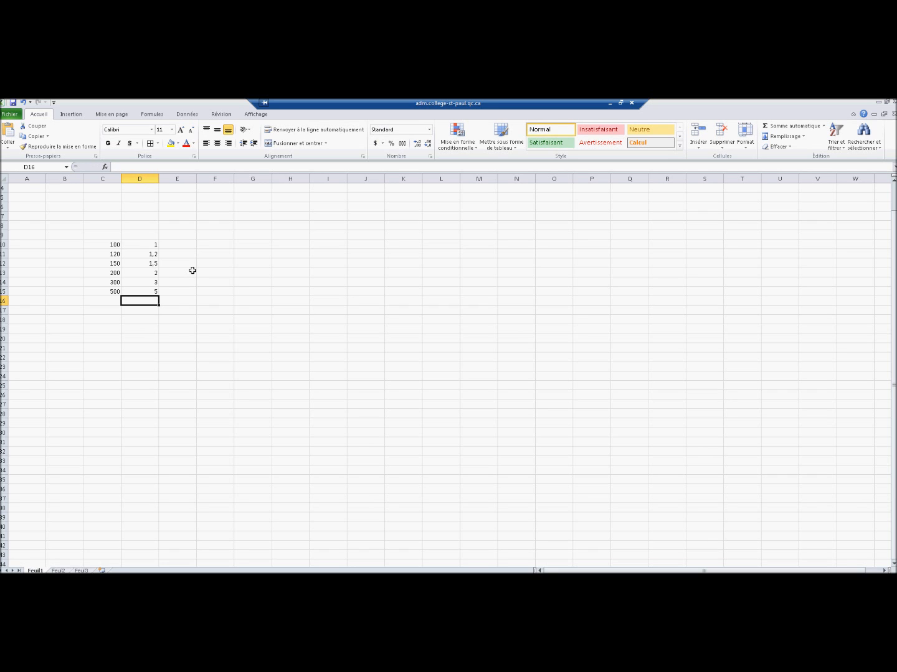
Add the heading Masse in cell C7 with its unit (g) in C8.
{"action": "left_click", "coordinate": [104, 216]}
{"action": "left_click", "coordinate": [106, 224]}
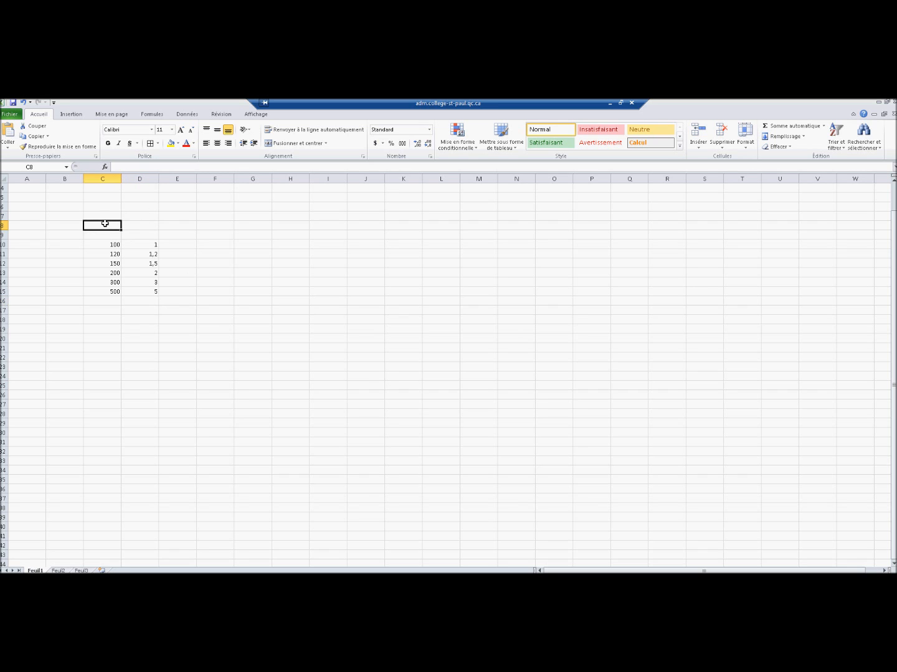
{"action": "left_click", "coordinate": [108, 234]}
{"action": "left_click", "coordinate": [106, 217]}
{"action": "type", "text": "Masse"}
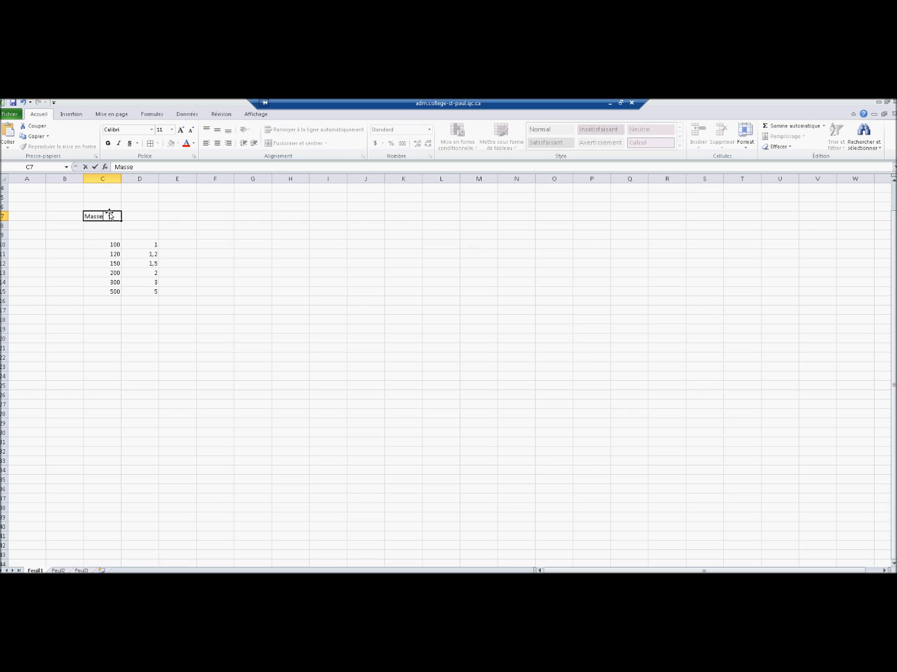
{"action": "key", "text": "Return"}
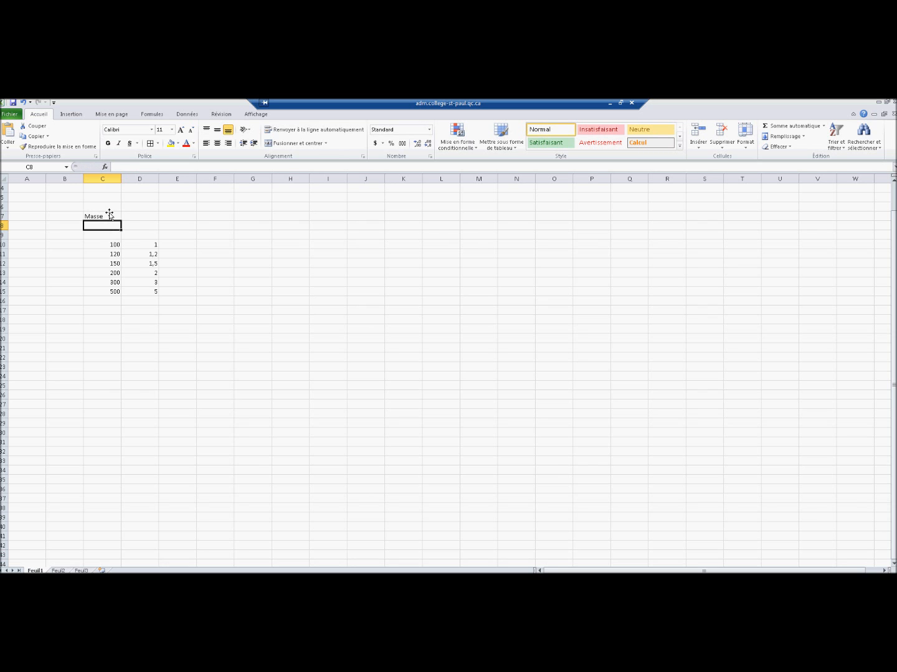
{"action": "type", "text": "(g)"}
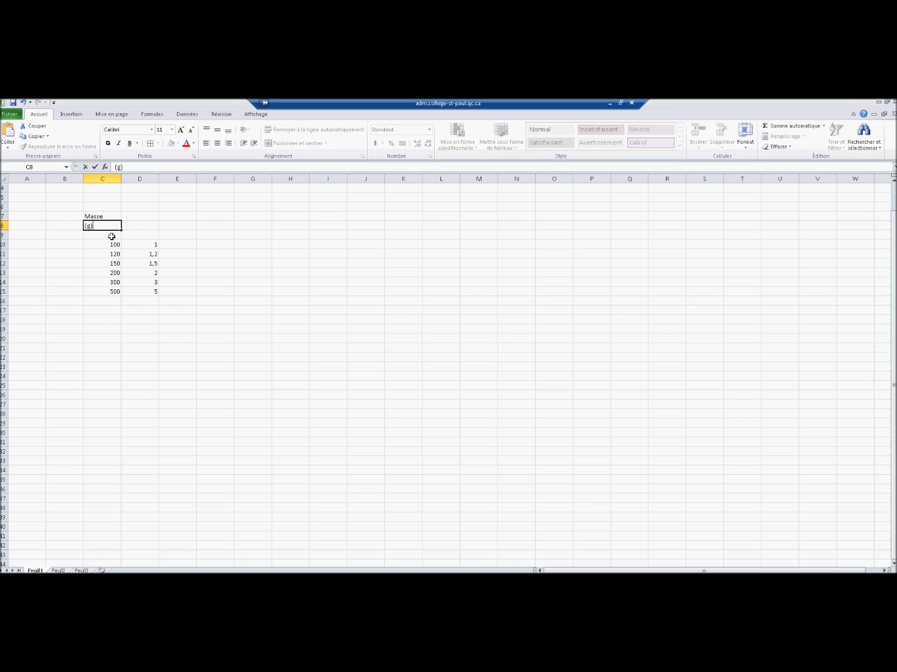
Enter 0,01 in cell C9, under the mass unit.
{"action": "left_click", "coordinate": [112, 235]}
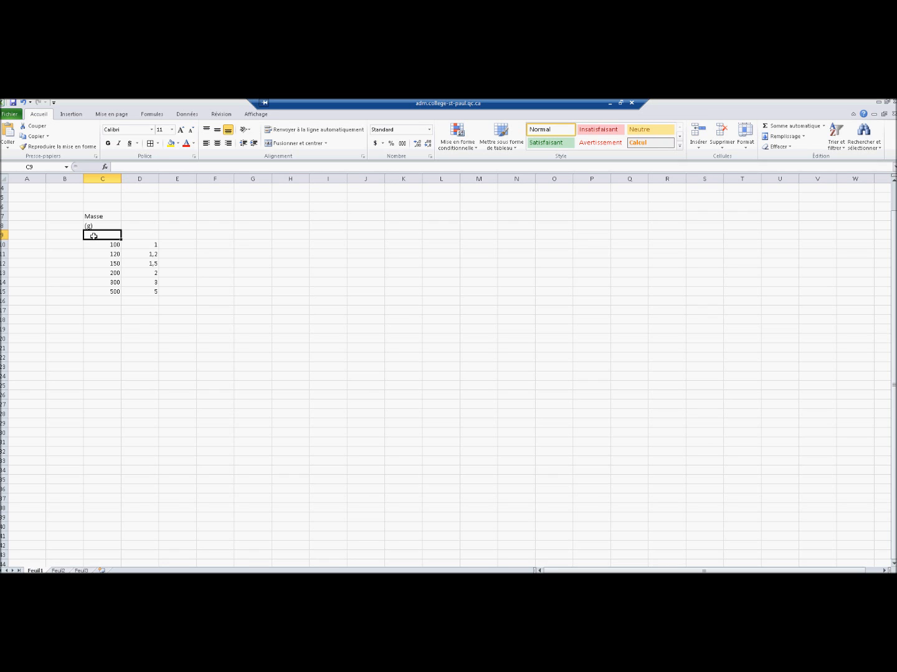
{"action": "type", "text": "0,01"}
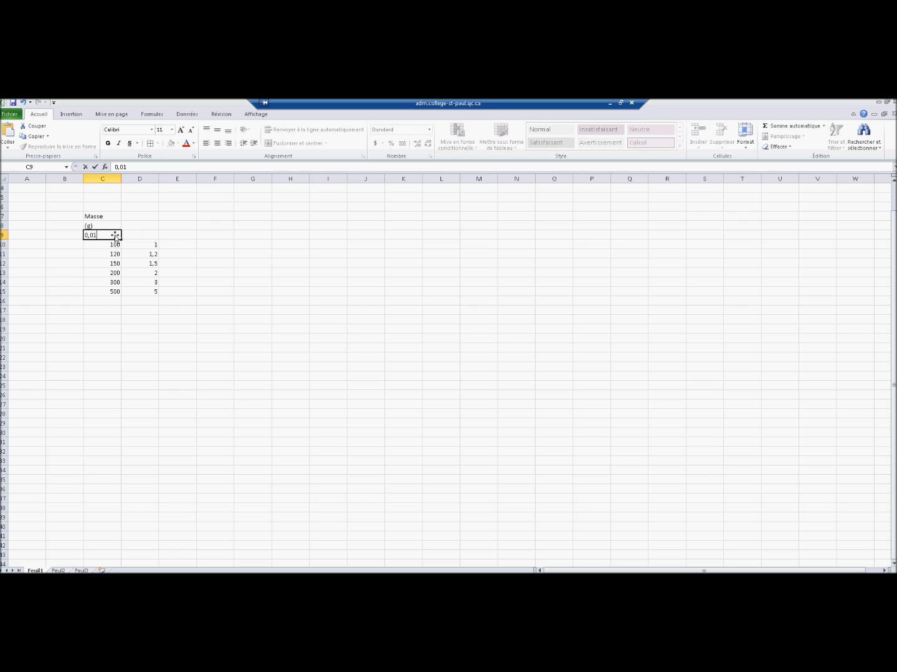
{"action": "left_click_drag", "start_coordinate": [96, 235], "coordinate": [94, 235]}
{"action": "left_click_drag", "start_coordinate": [87, 235], "coordinate": [142, 321]}
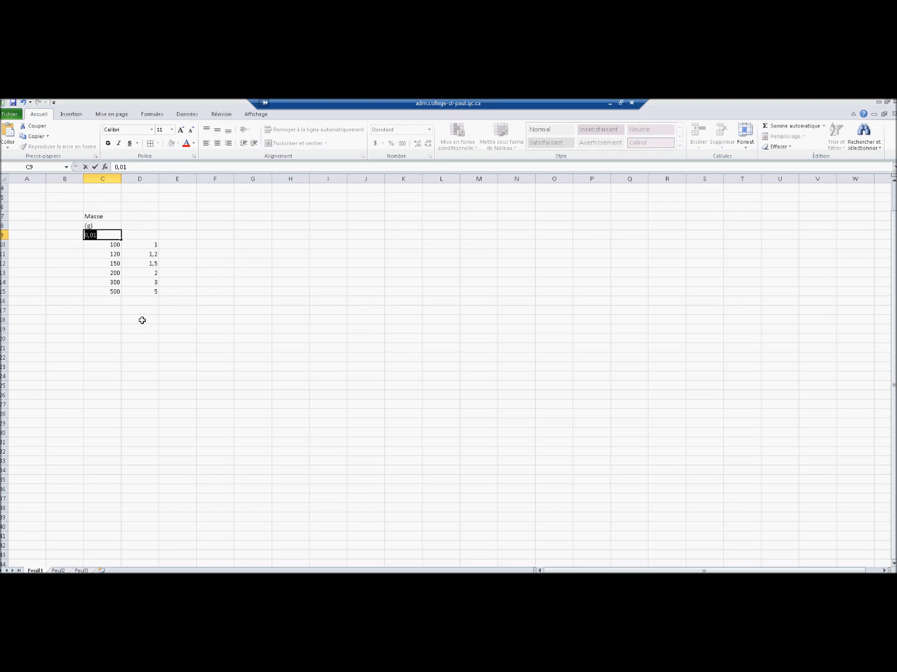
Add the heading Poids in cell D7 with its unit (N) in D8.
{"action": "left_click", "coordinate": [143, 216]}
{"action": "type", "text": "Poids"}
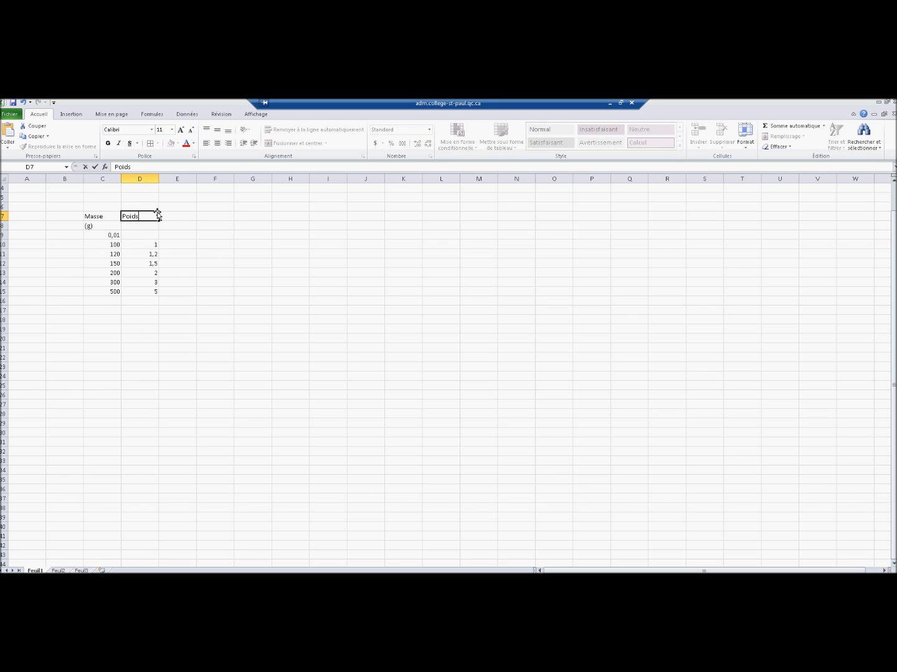
{"action": "key", "text": "Return"}
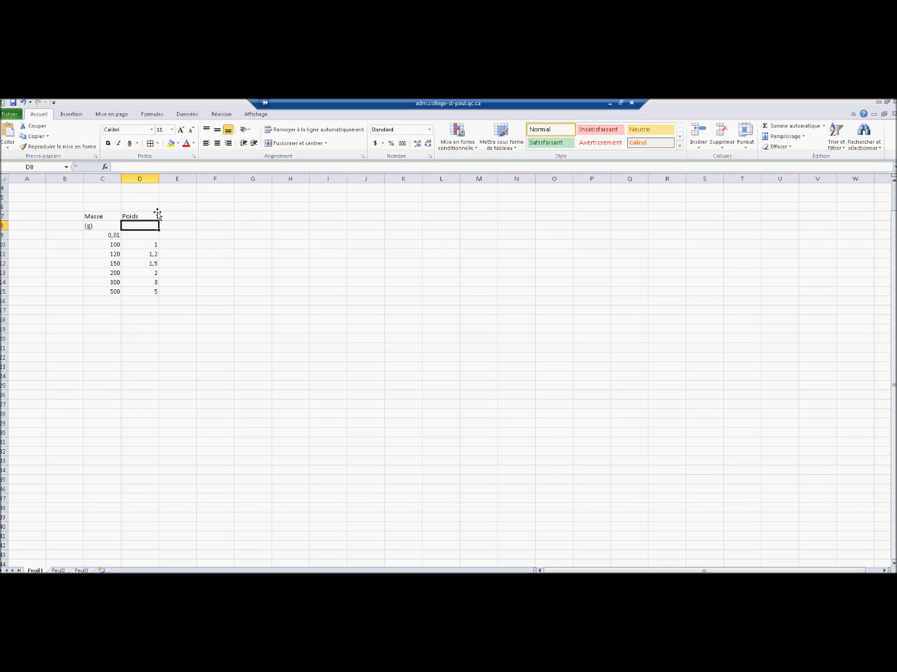
{"action": "type", "text": "(N)"}
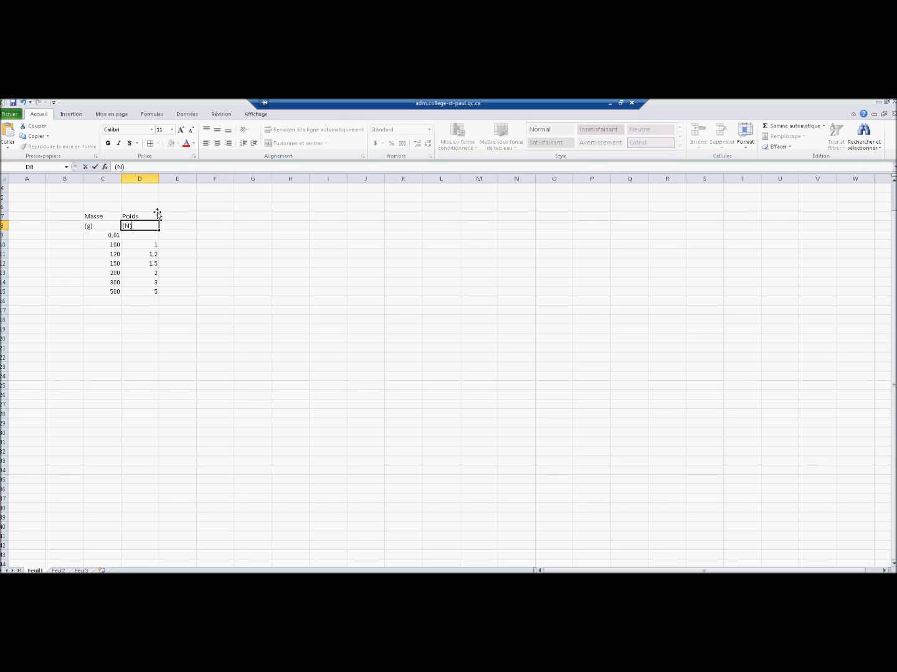
{"action": "key", "text": "Return"}
Enter 0,25/2 without an equals sign in cell F9.
{"action": "left_click", "coordinate": [216, 236]}
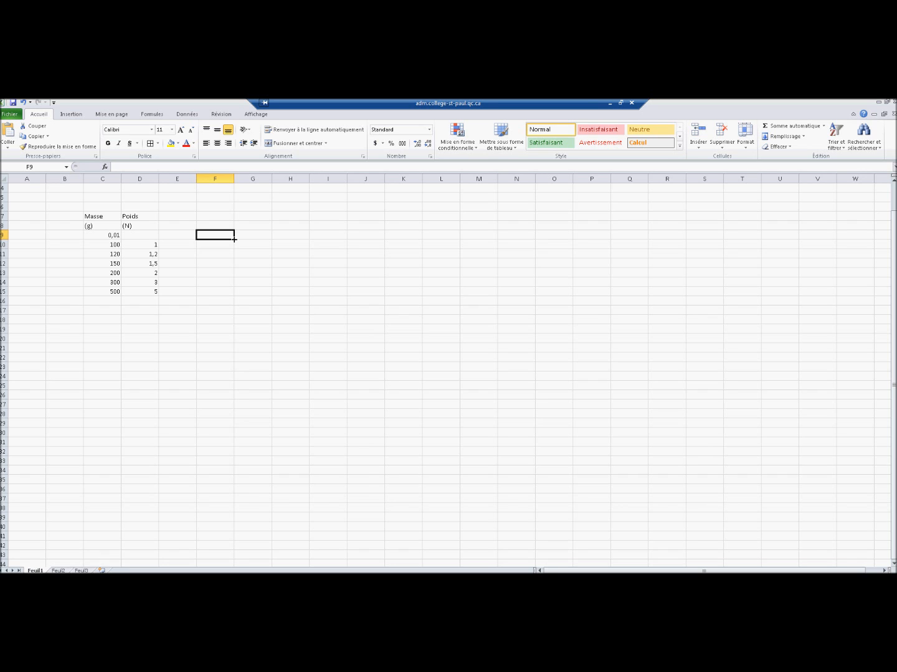
{"action": "type", "text": "0,25"}
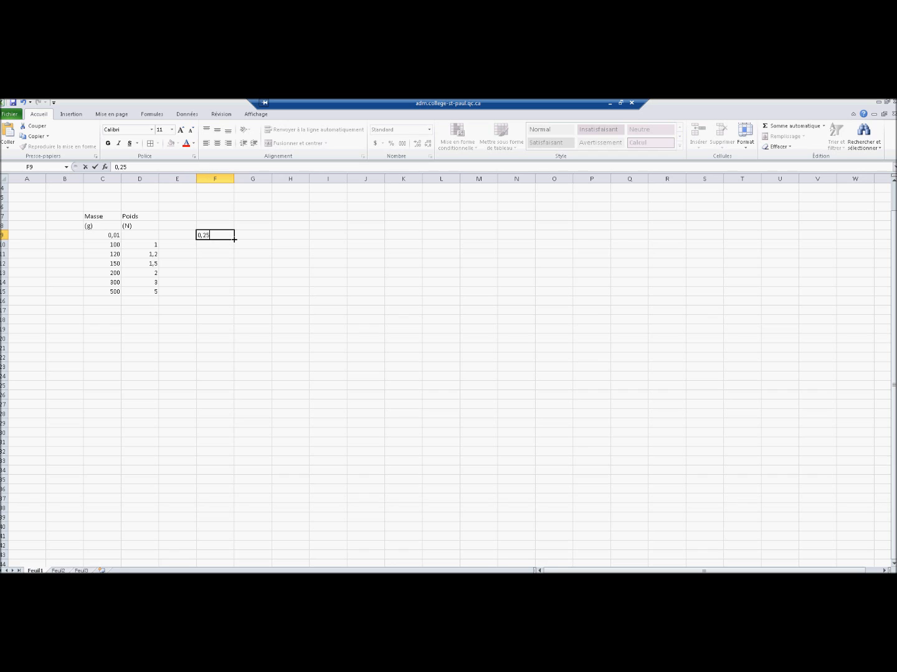
{"action": "type", "text": "/2"}
{"action": "left_click", "coordinate": [212, 258]}
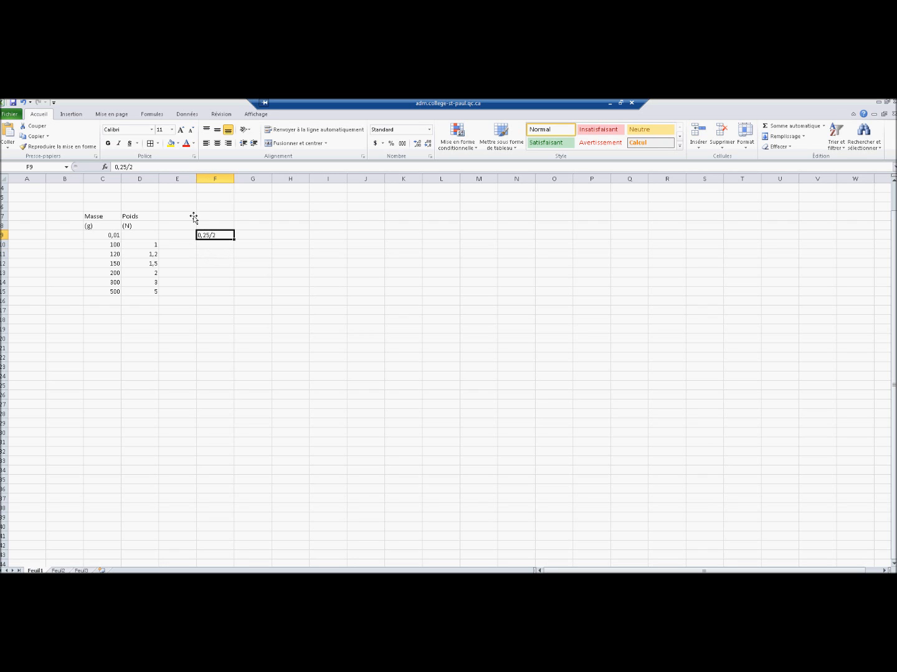
Turn the entry in cell F9 into the formula =0,25/2 by adding an equals sign at its start.
{"action": "left_click", "coordinate": [117, 168]}
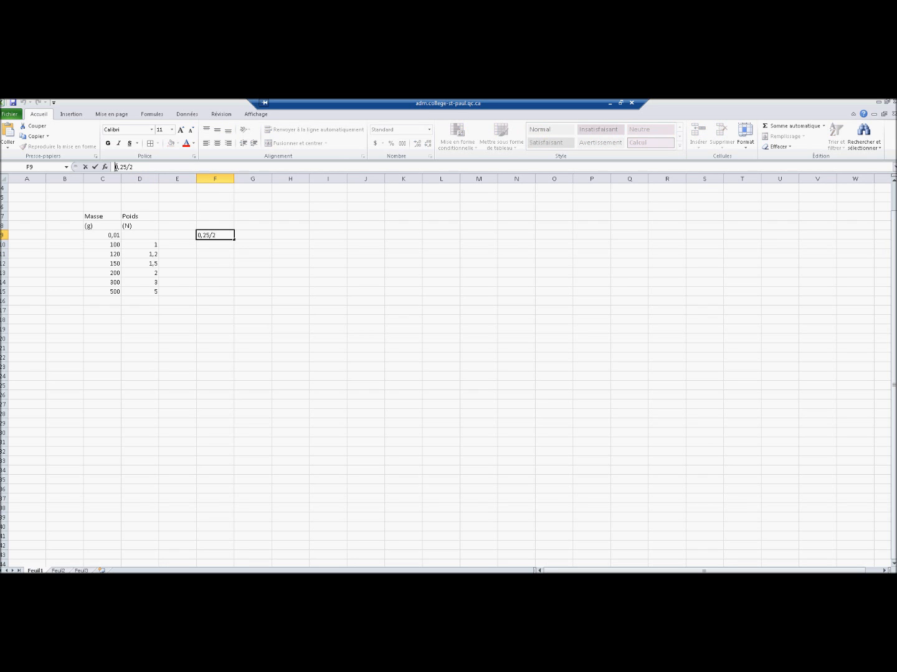
{"action": "double_click", "coordinate": [198, 235]}
{"action": "left_click", "coordinate": [198, 235]}
{"action": "type", "text": "="}
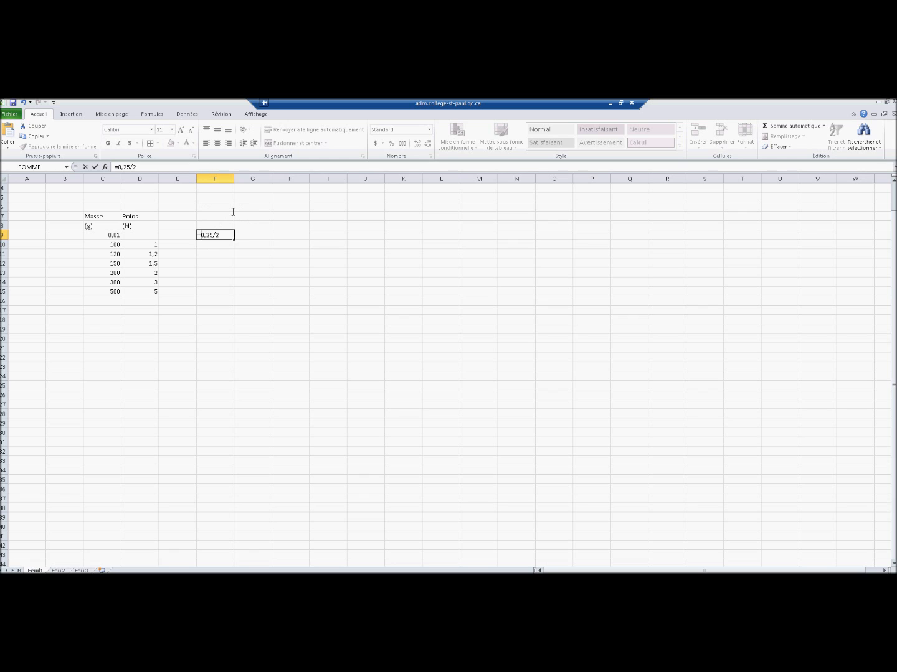
{"action": "key", "text": "ctrl+Return"}
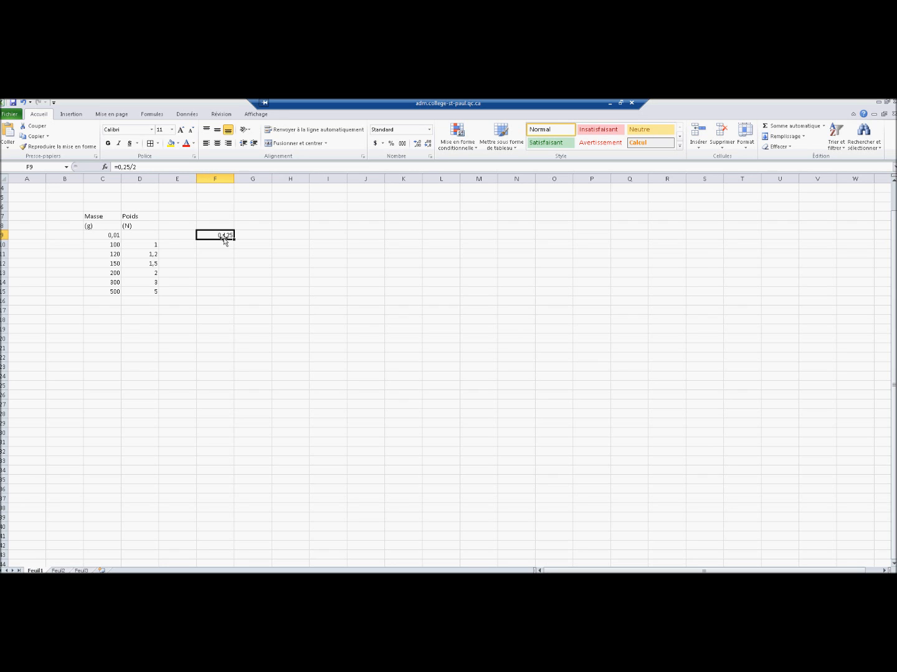
Enter 0,1 in cell D9, under the weight unit.
{"action": "left_click", "coordinate": [151, 236]}
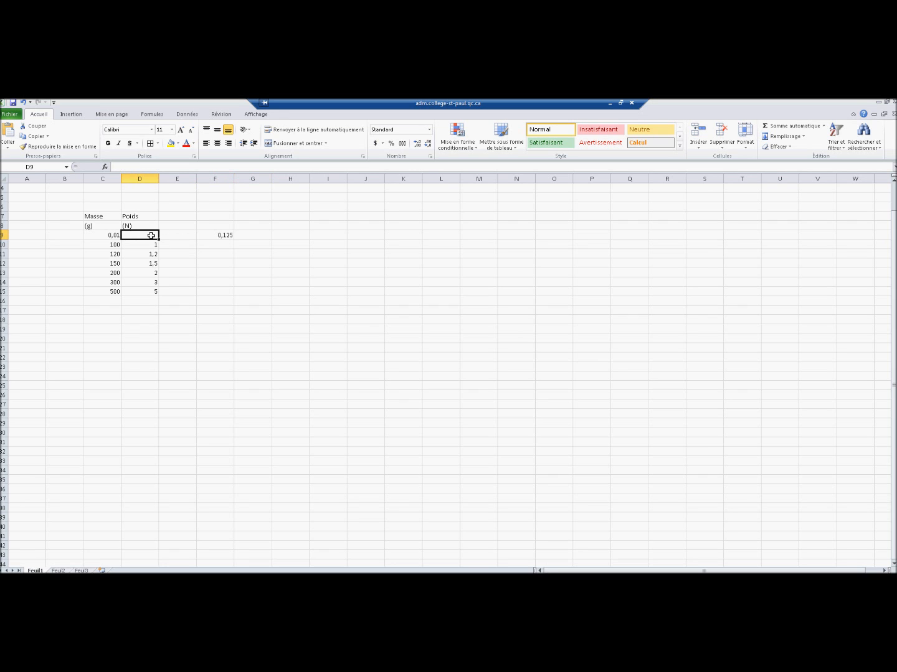
{"action": "type", "text": "0,1"}
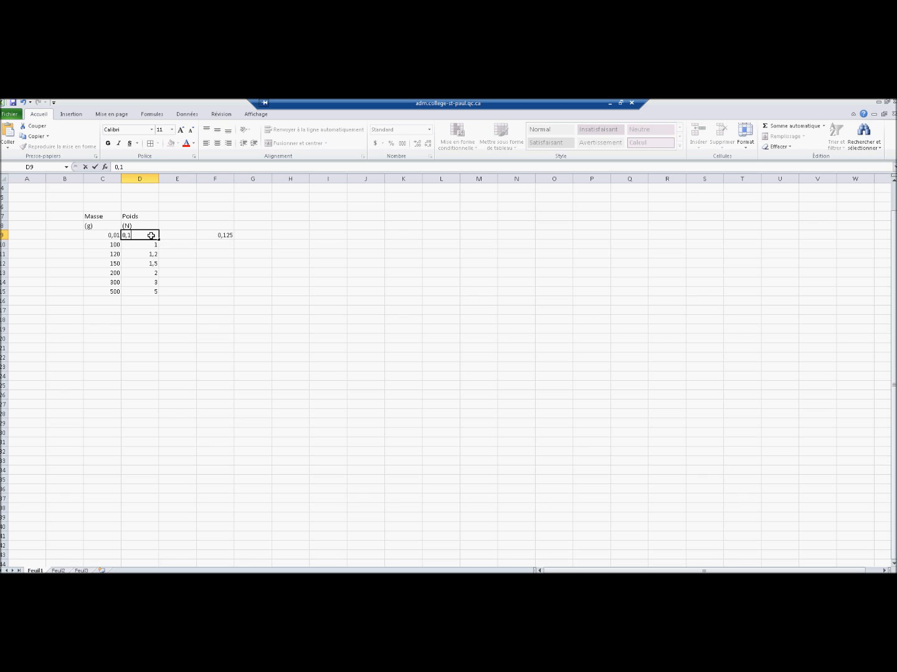
{"action": "left_click", "coordinate": [179, 247]}
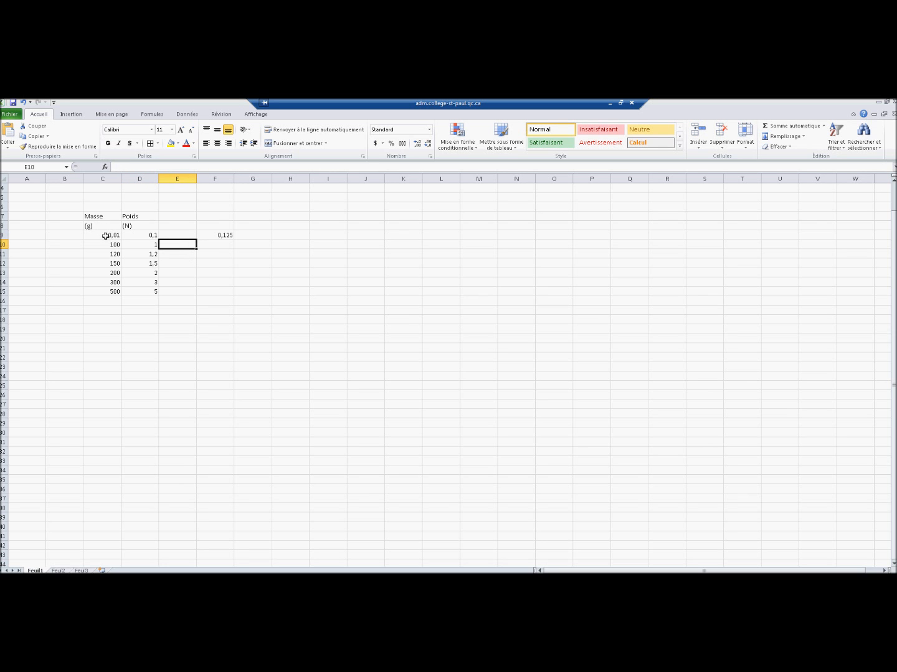
Insert the ± symbol from the special characters, with a space after it, before 0,01 in cell C9.
{"action": "double_click", "coordinate": [103, 235]}
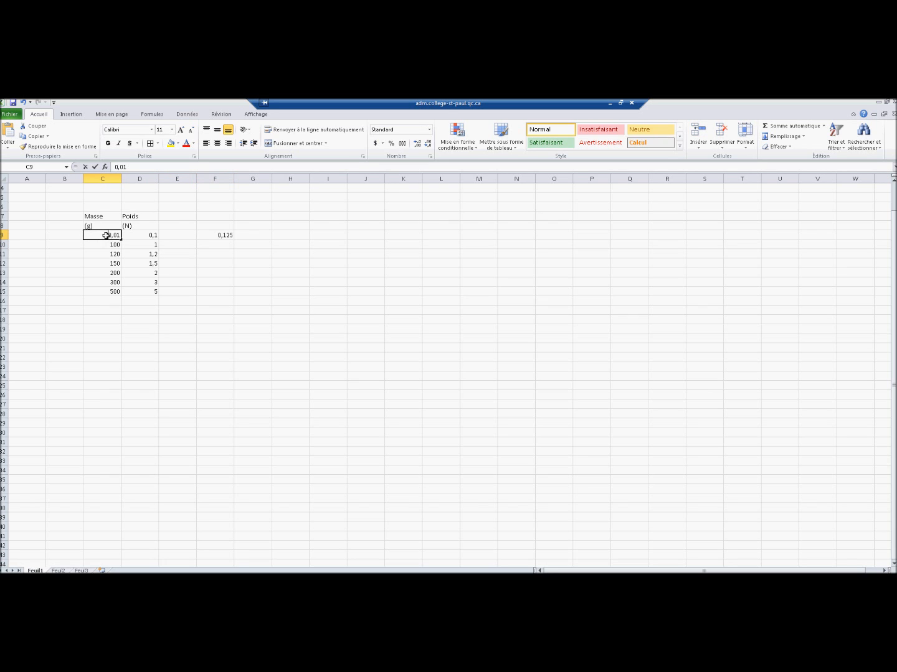
{"action": "left_click", "coordinate": [72, 113]}
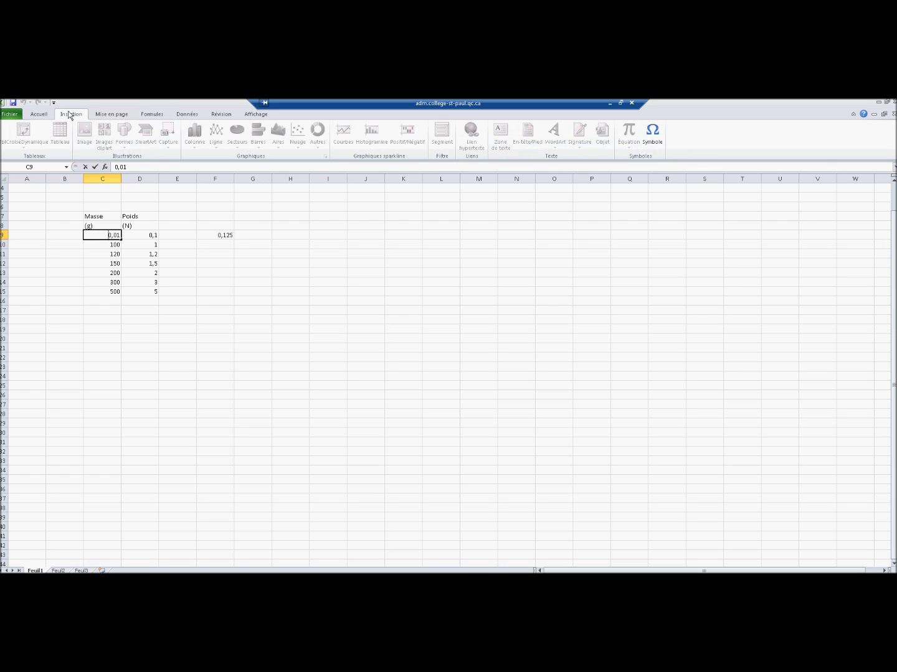
{"action": "left_click", "coordinate": [655, 140]}
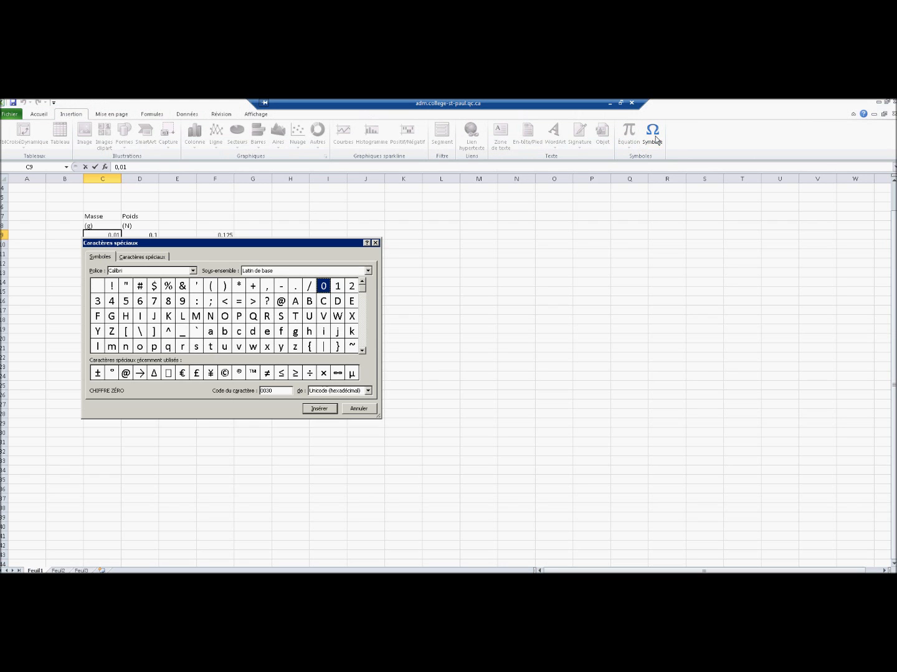
{"action": "left_click", "coordinate": [97, 375]}
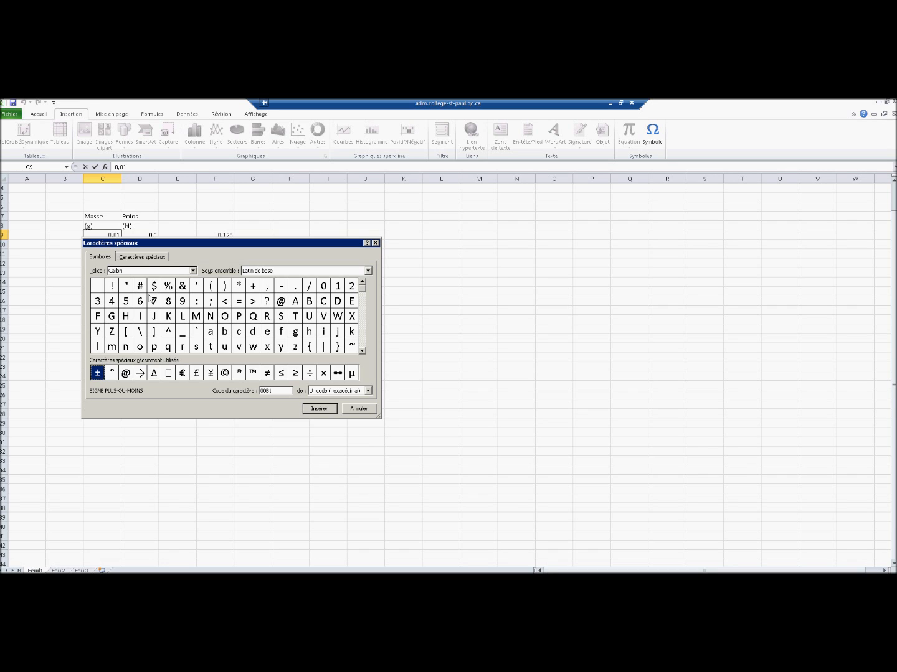
{"action": "left_click", "coordinate": [193, 271]}
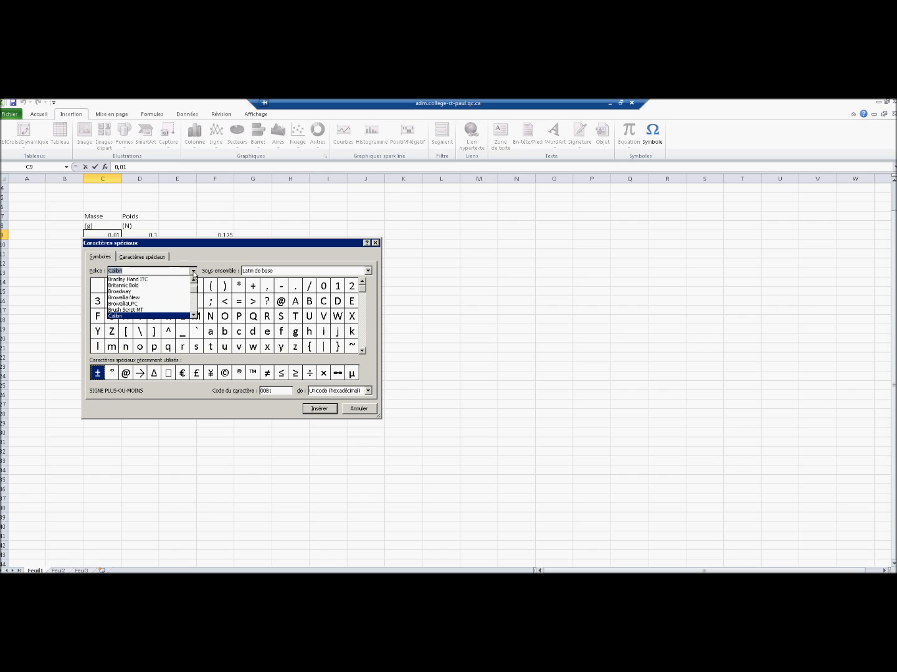
{"action": "scroll", "coordinate": [145, 295], "scroll_direction": "up", "scroll_amount": 5}
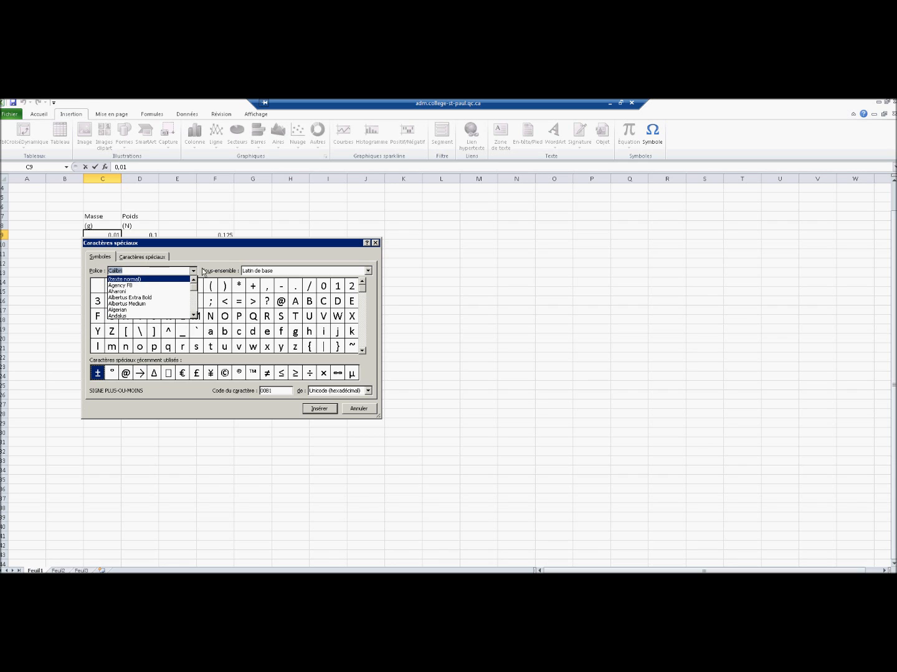
{"action": "left_click", "coordinate": [228, 259]}
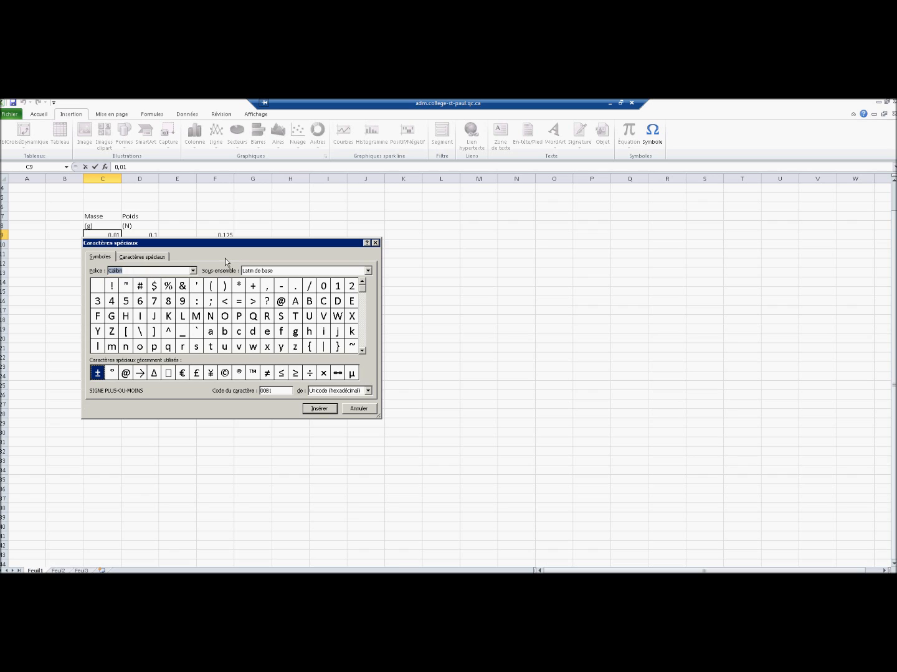
{"action": "left_click", "coordinate": [320, 409]}
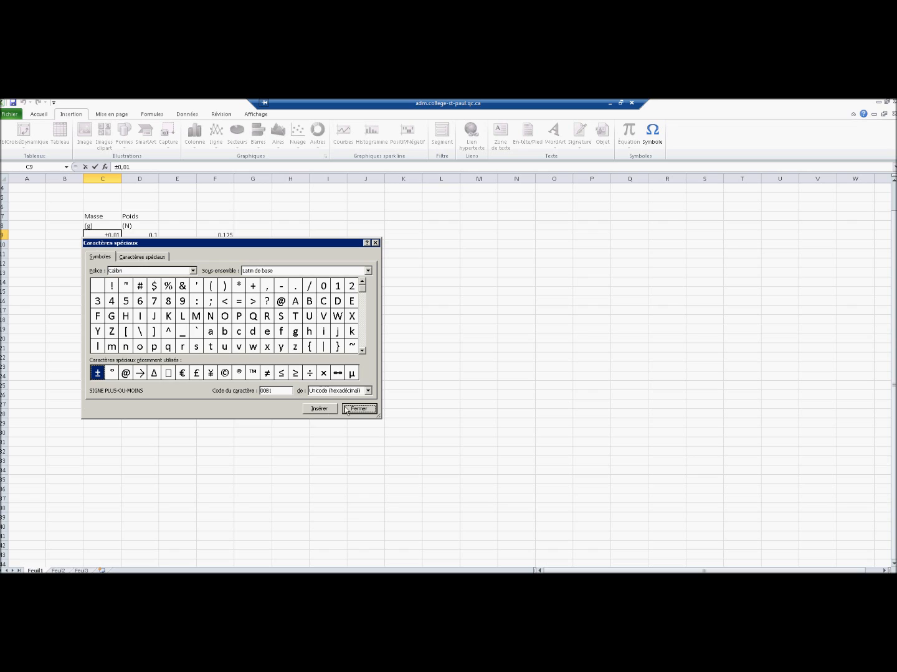
{"action": "left_click", "coordinate": [359, 408]}
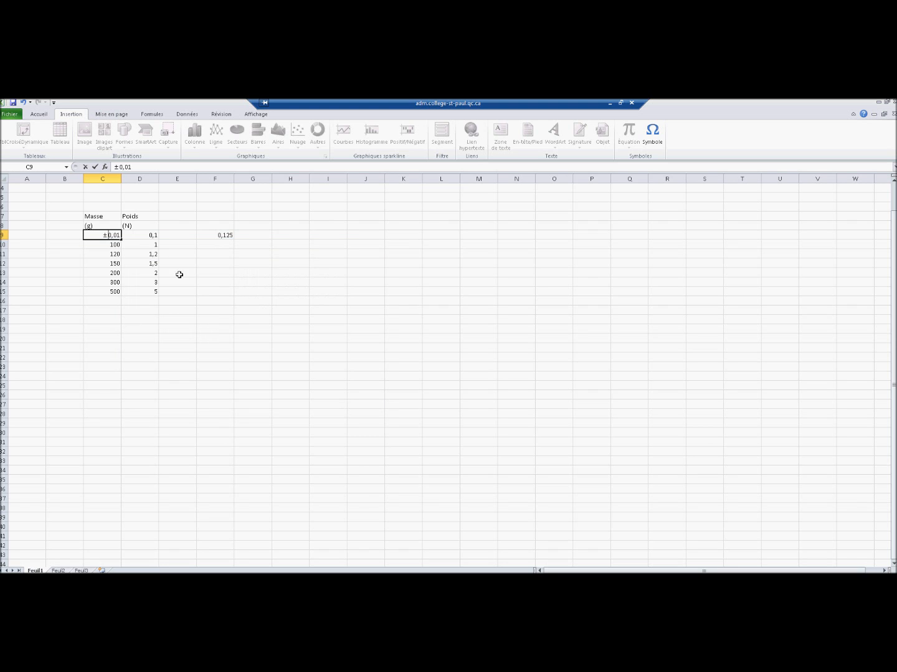
Put the ± symbol and a space in front of 0,1 in cell D9, reusing the symbol from cell C9.
{"action": "left_click_drag", "start_coordinate": [110, 234], "coordinate": [105, 235]}
{"action": "left_click", "coordinate": [149, 236]}
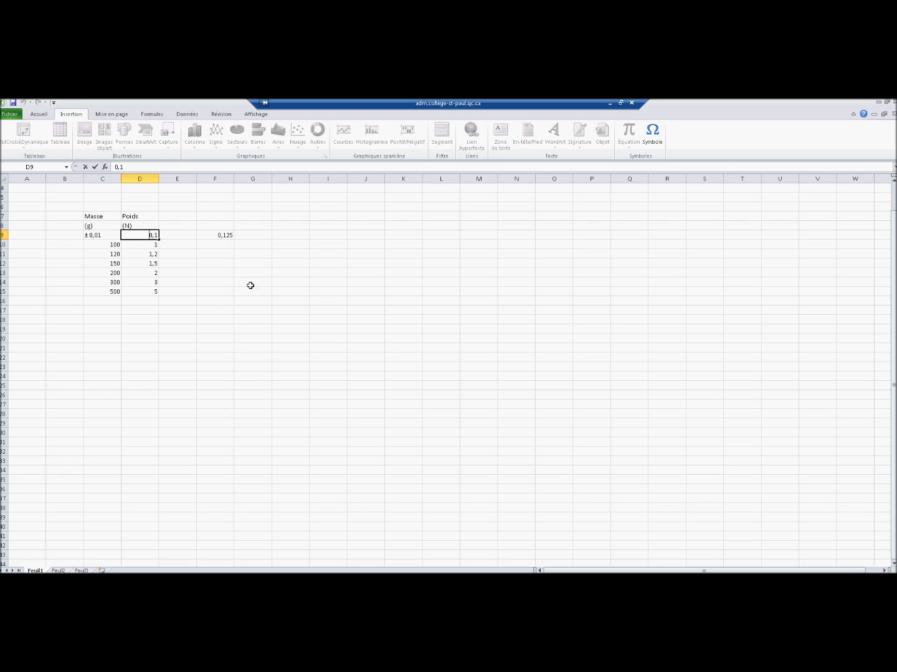
{"action": "key", "text": "F2"}
{"action": "key", "text": "Home"}
{"action": "type", "text": "±"}
{"action": "left_click", "coordinate": [92, 234]}
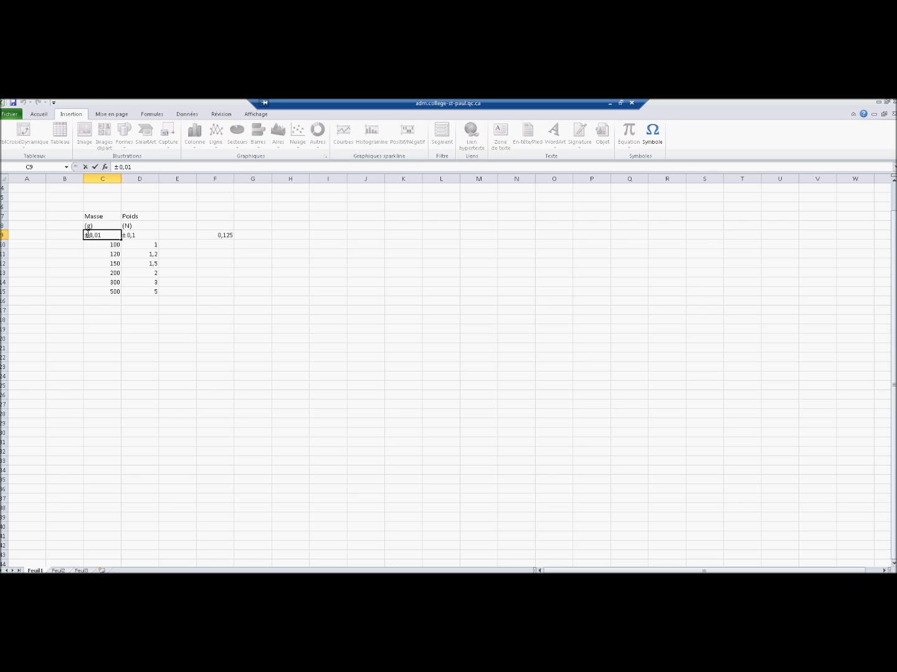
{"action": "right_click", "coordinate": [87, 235]}
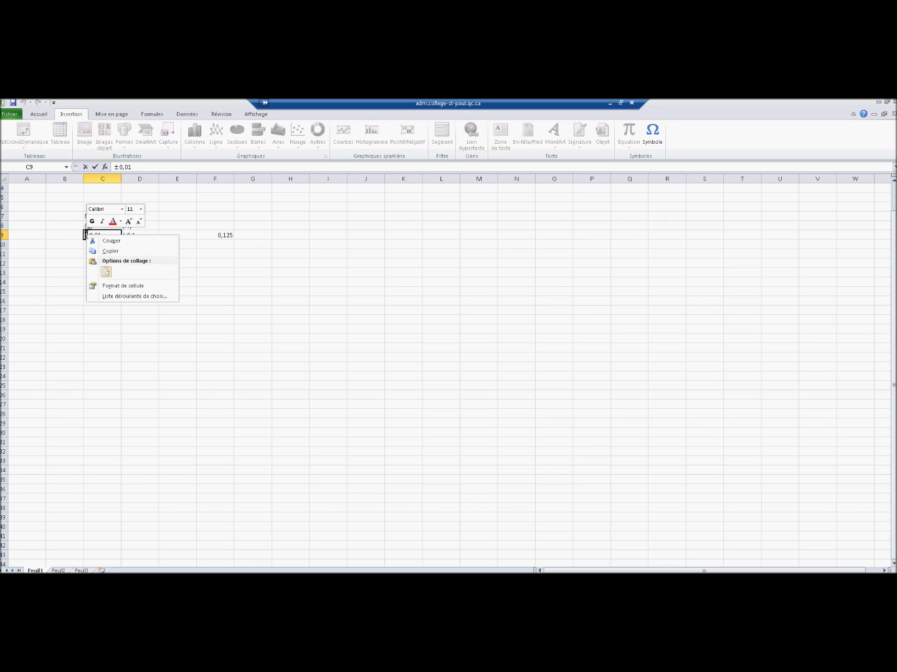
{"action": "left_click", "coordinate": [118, 252]}
{"action": "left_click", "coordinate": [126, 234]}
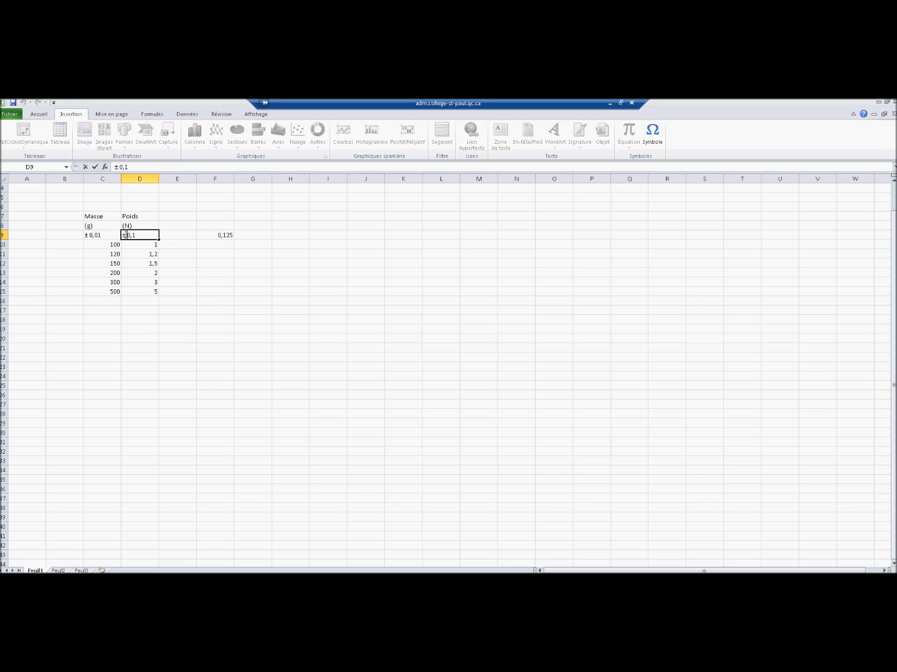
{"action": "right_click", "coordinate": [125, 235]}
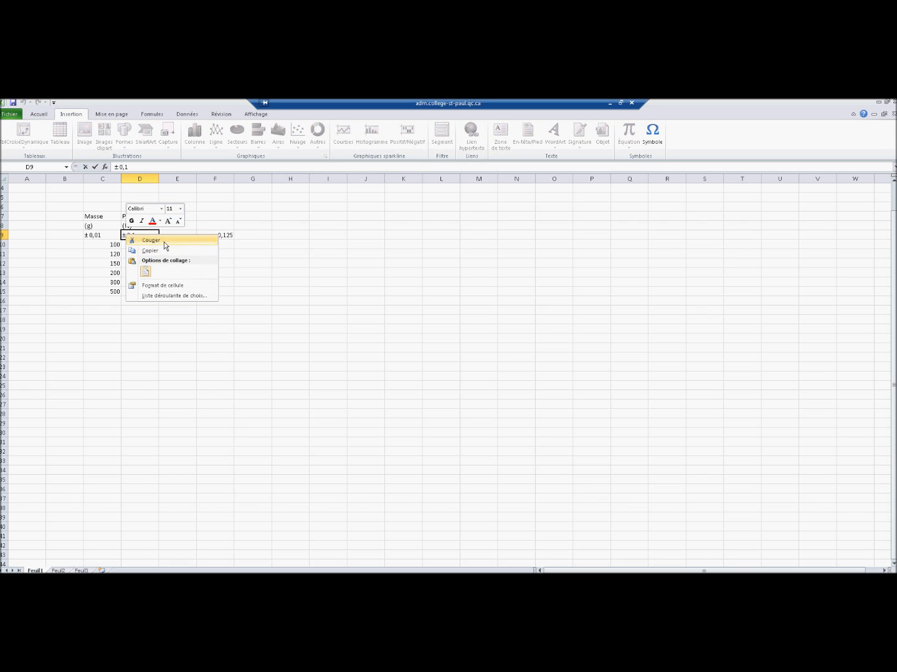
{"action": "left_click", "coordinate": [282, 312]}
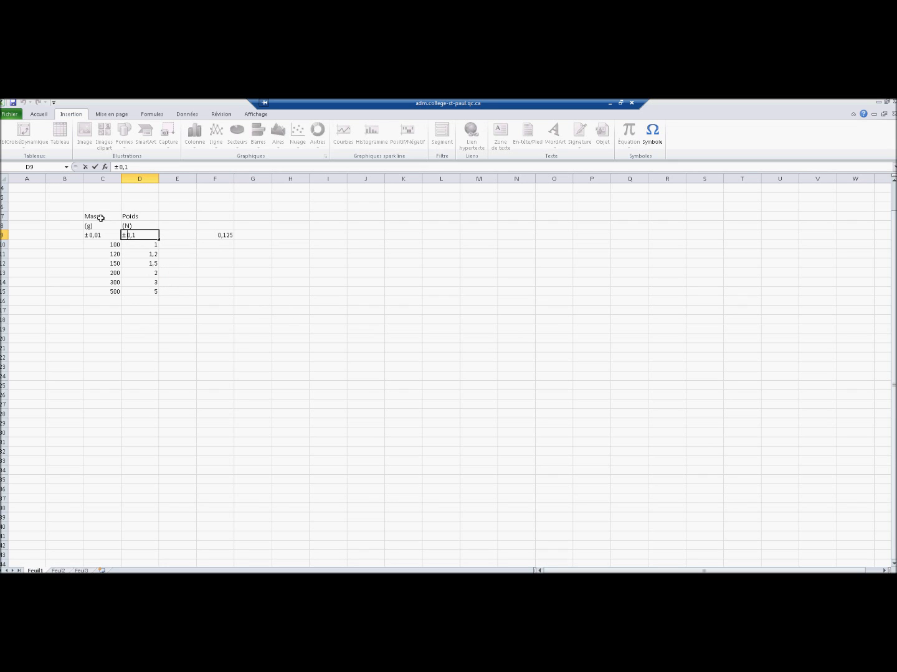
Centre the contents of the whole table, C7:D15, horizontally.
{"action": "left_click_drag", "start_coordinate": [99, 216], "coordinate": [155, 291]}
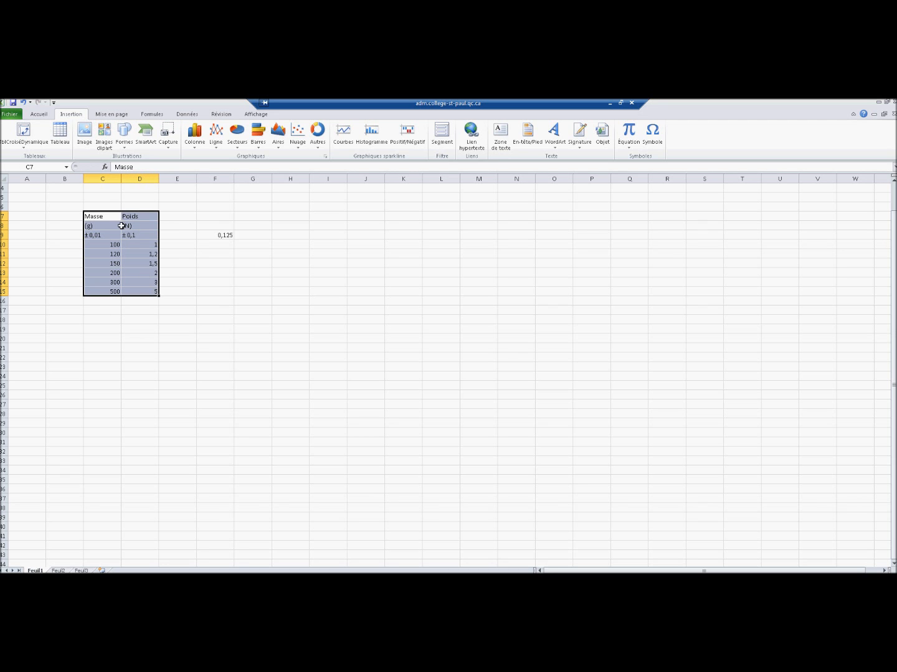
{"action": "left_click", "coordinate": [38, 116]}
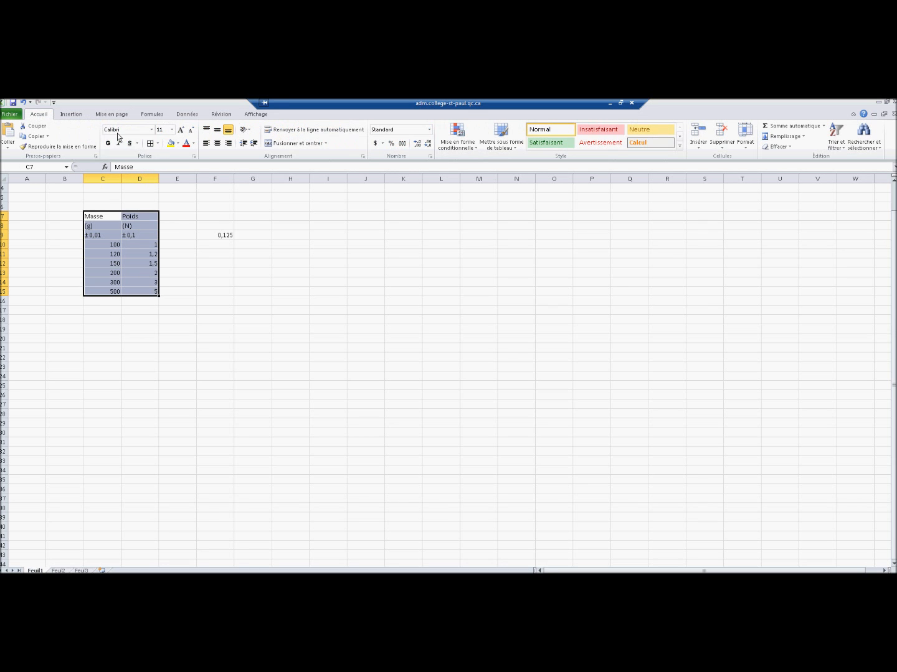
{"action": "left_click", "coordinate": [216, 143]}
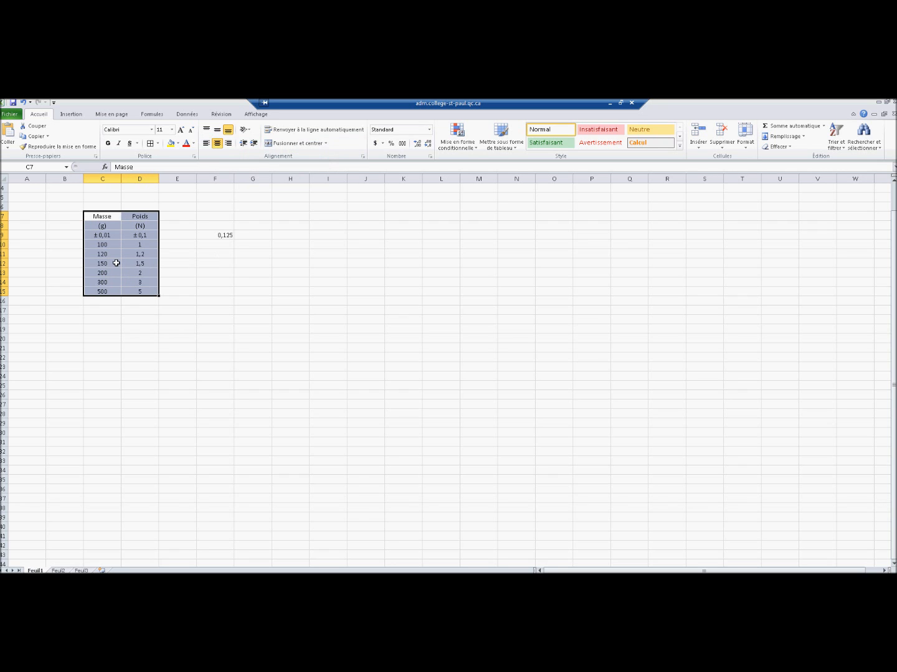
Compare the decimals of the mass values in C10 to C15 with the uncertainty in cell C9.
{"action": "left_click", "coordinate": [101, 234]}
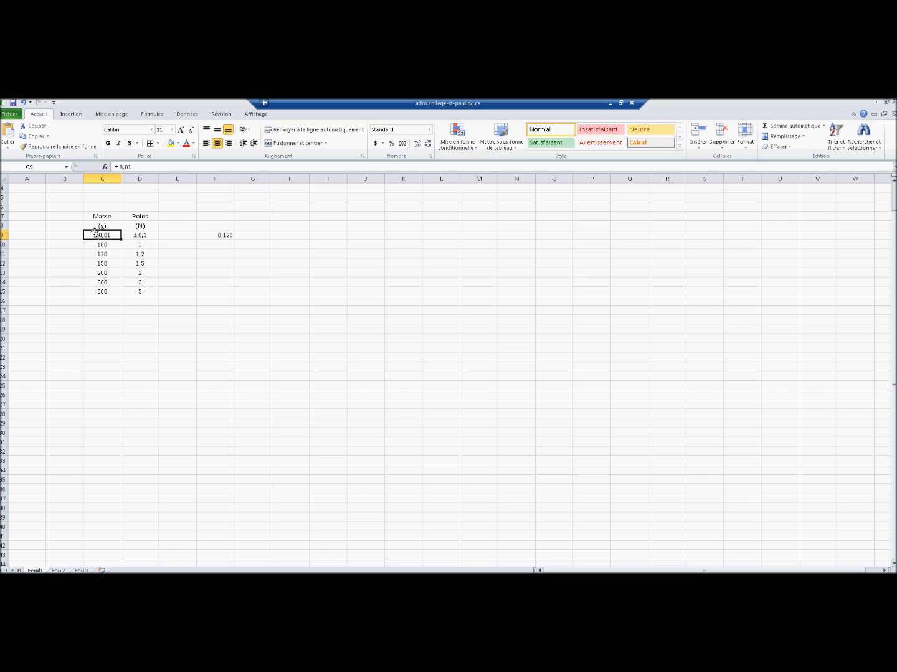
{"action": "left_click", "coordinate": [116, 245]}
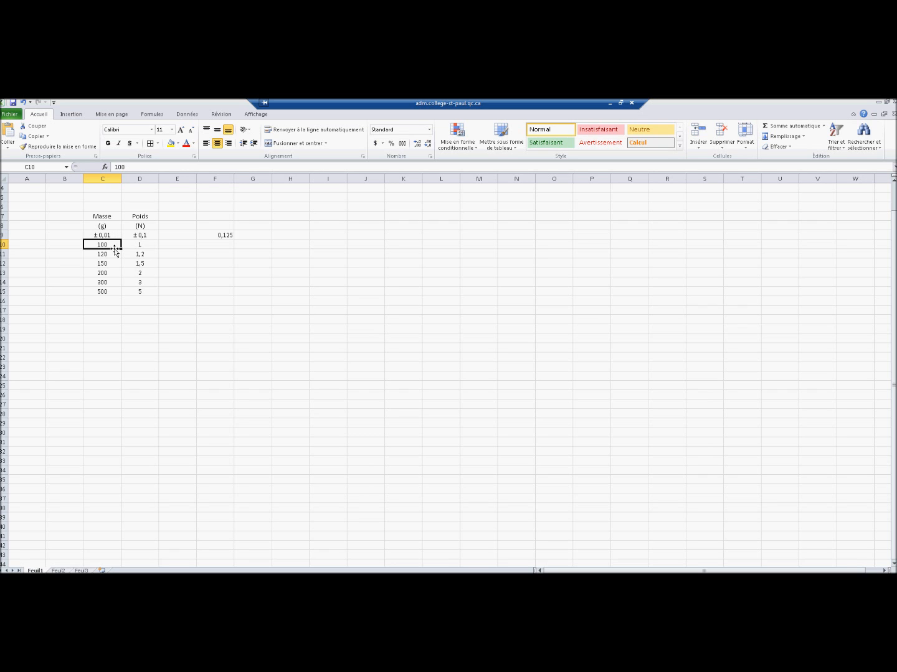
{"action": "left_click", "coordinate": [115, 254]}
{"action": "left_click", "coordinate": [115, 264]}
{"action": "left_click", "coordinate": [114, 274]}
{"action": "left_click", "coordinate": [115, 283]}
{"action": "left_click", "coordinate": [114, 293]}
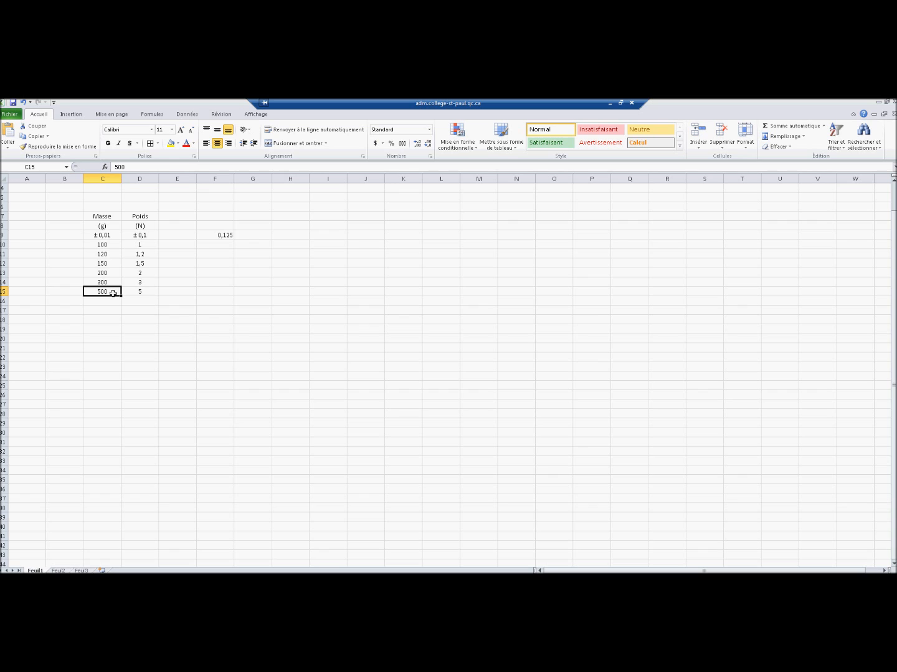
{"action": "double_click", "coordinate": [109, 246]}
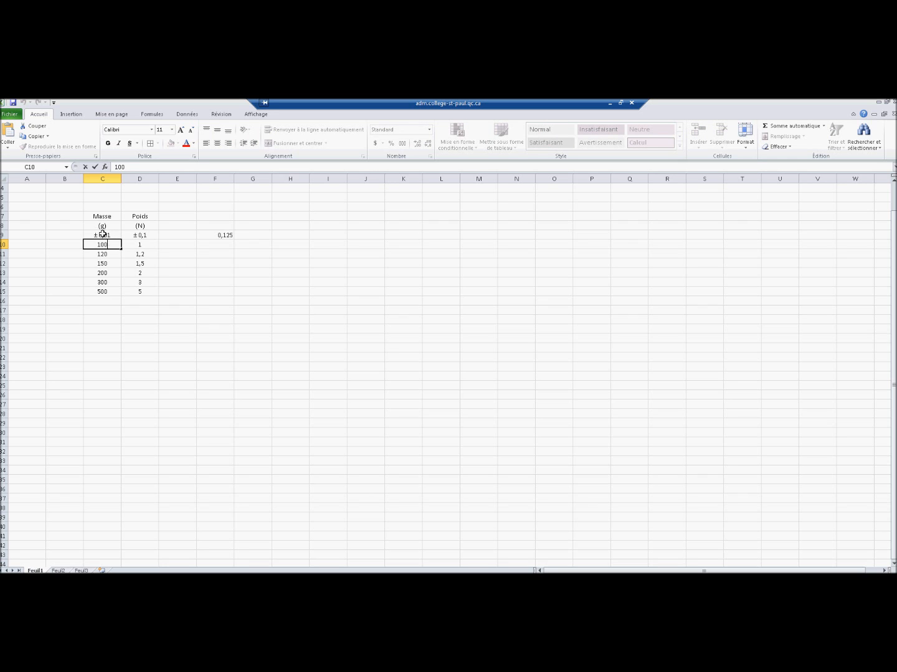
{"action": "left_click", "coordinate": [103, 234]}
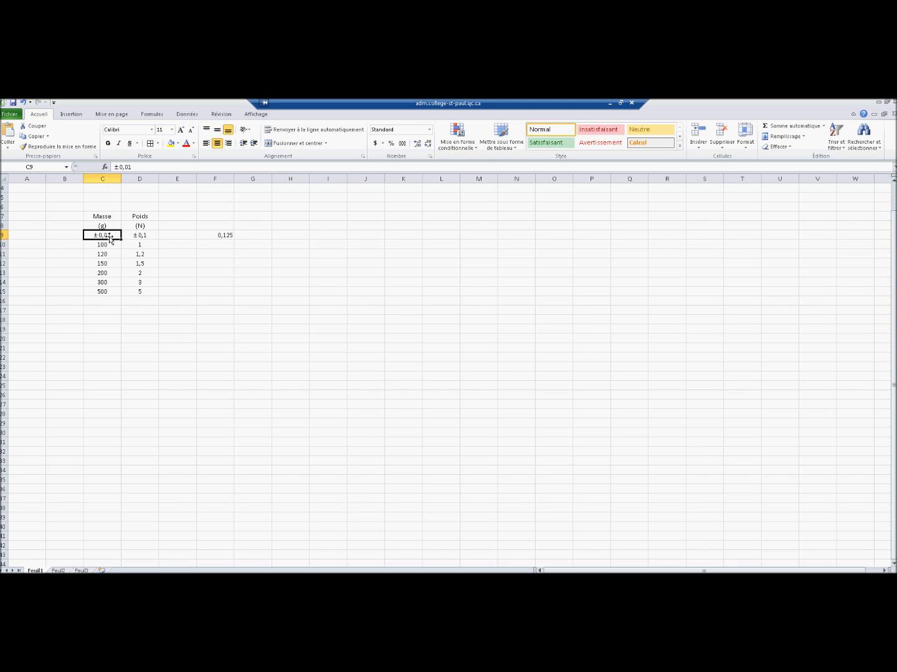
Format the mass values in C10:C15 as Nombre with 2 decimals.
{"action": "left_click_drag", "start_coordinate": [108, 245], "coordinate": [109, 292]}
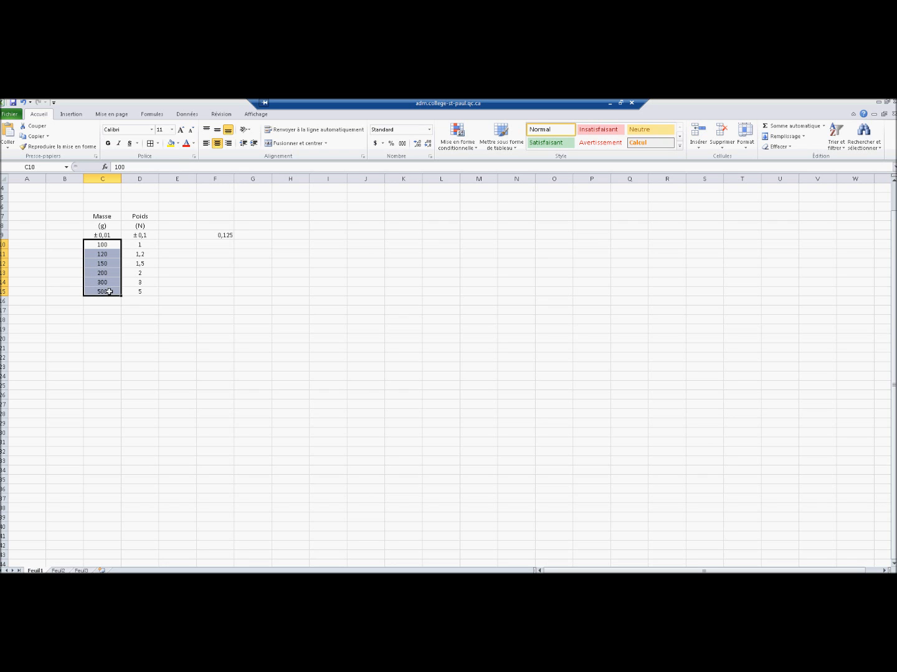
{"action": "right_click", "coordinate": [104, 265]}
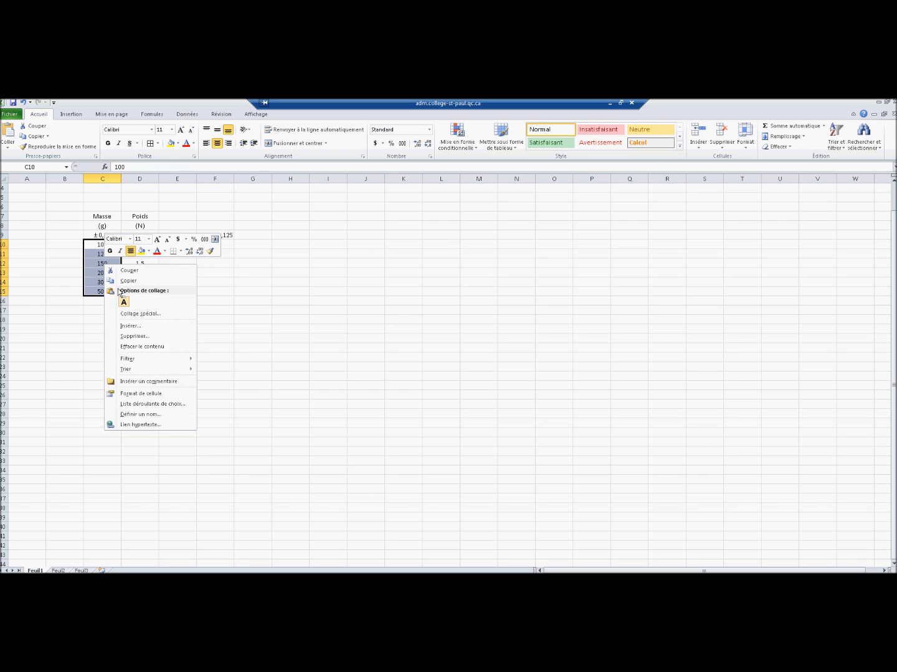
{"action": "left_click", "coordinate": [149, 395]}
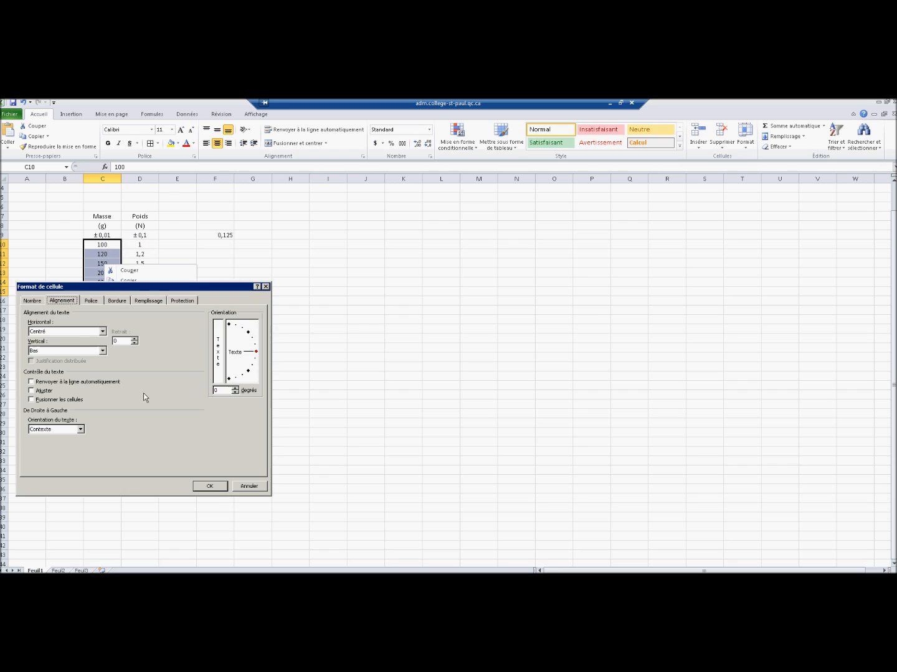
{"action": "left_click", "coordinate": [33, 302]}
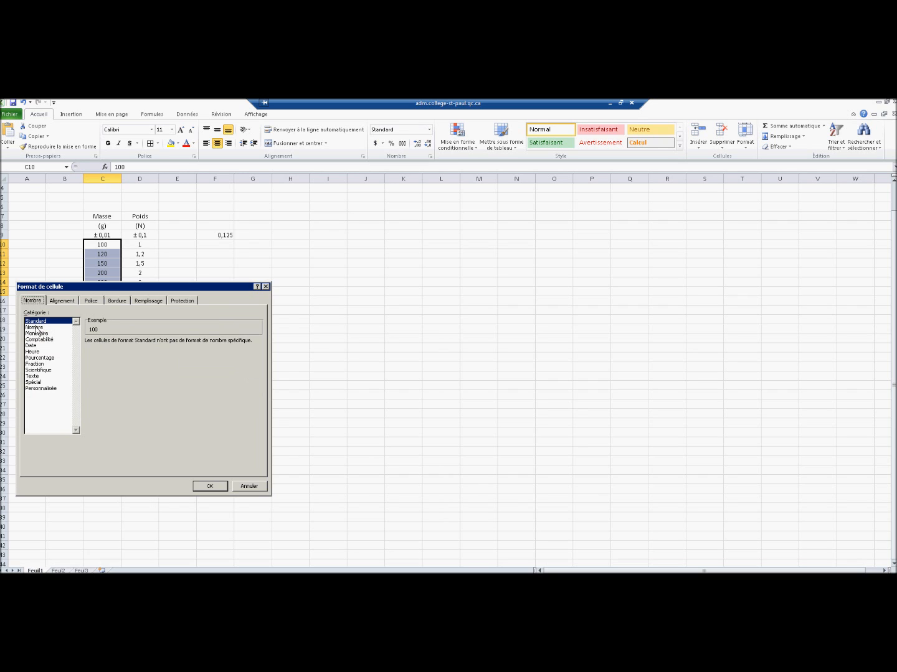
{"action": "left_click", "coordinate": [37, 327]}
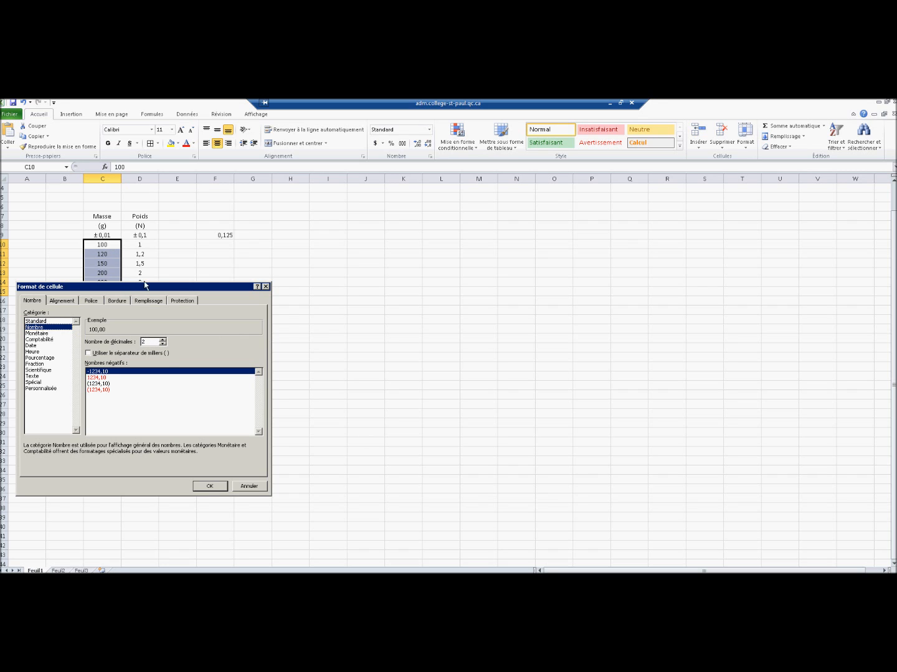
{"action": "left_click", "coordinate": [210, 486]}
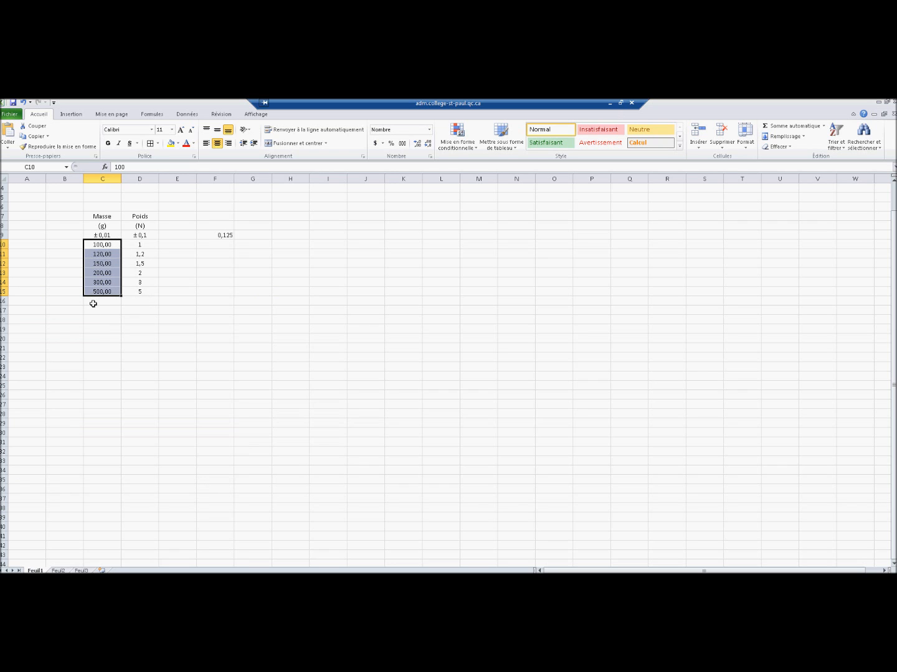
Format the weight values in D10:D15 as Nombre with 1 decimal.
{"action": "left_click_drag", "start_coordinate": [146, 243], "coordinate": [150, 290]}
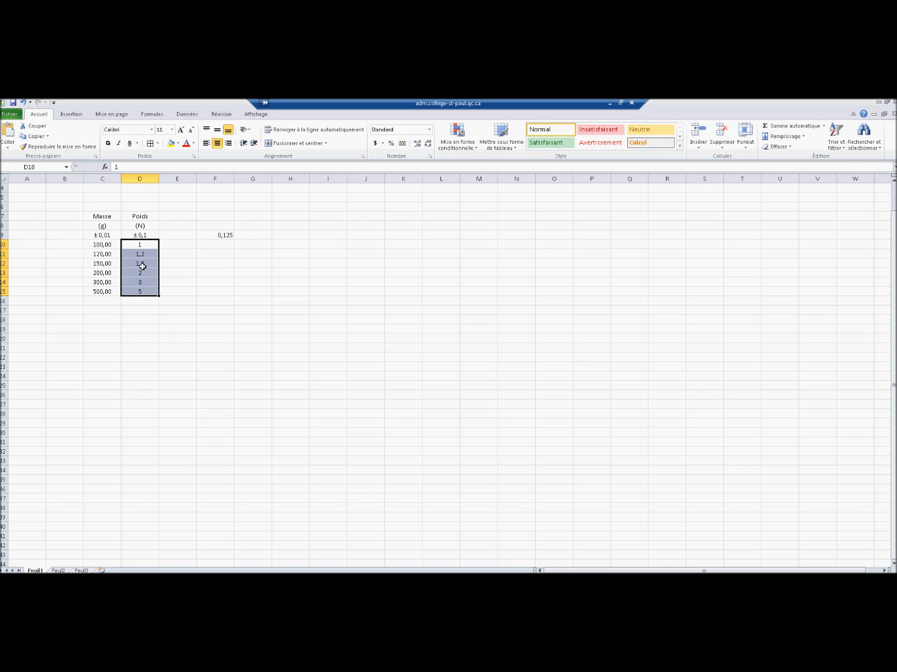
{"action": "right_click", "coordinate": [143, 268]}
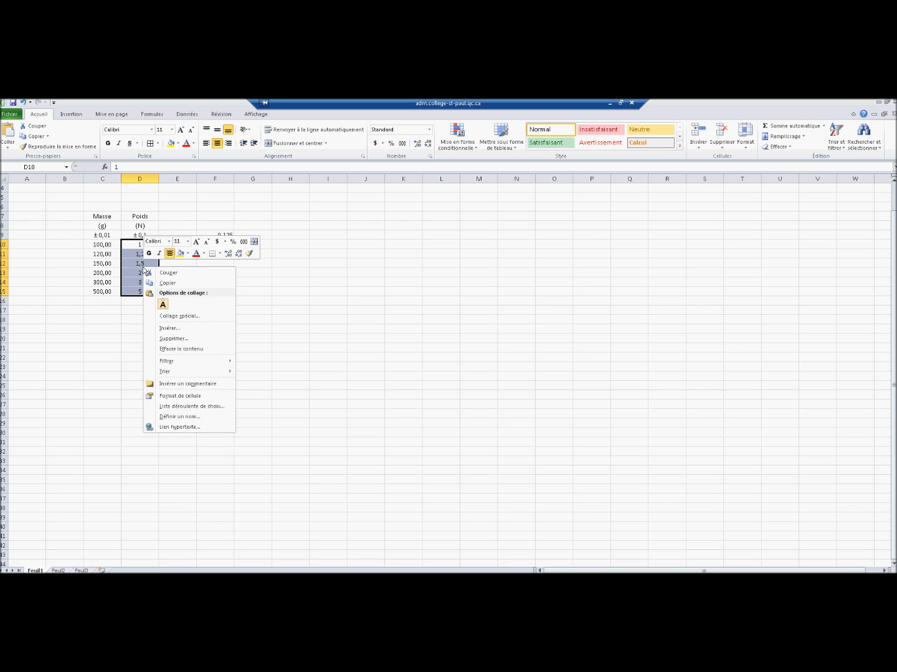
{"action": "left_click", "coordinate": [182, 397]}
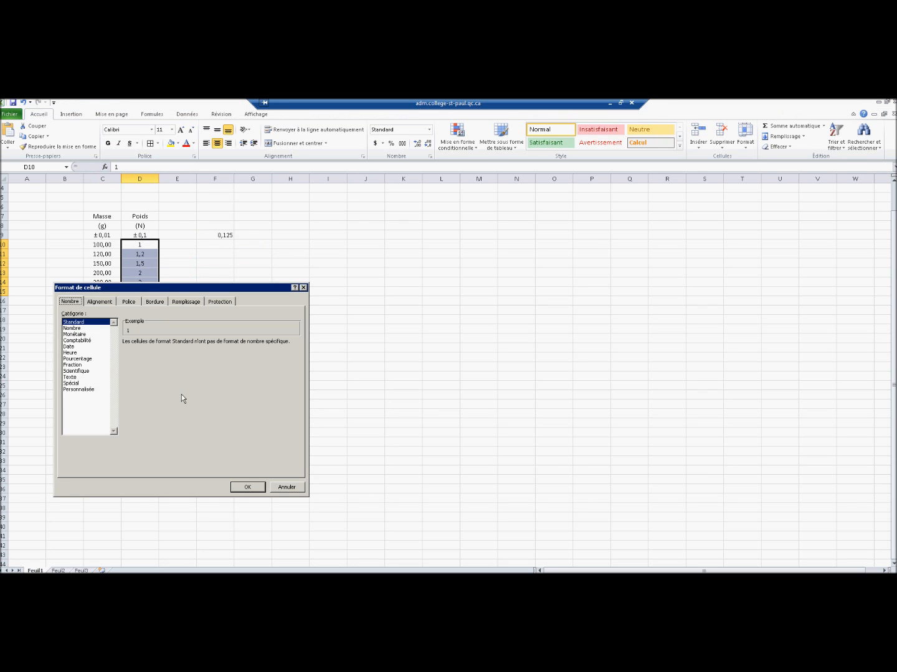
{"action": "left_click", "coordinate": [79, 329]}
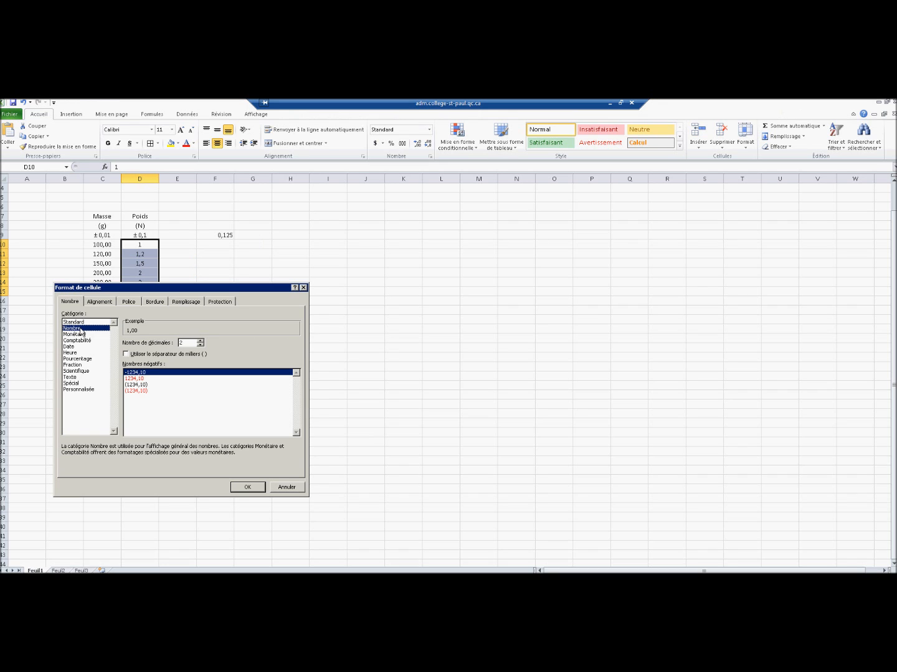
{"action": "left_click", "coordinate": [200, 345]}
{"action": "left_click", "coordinate": [247, 489]}
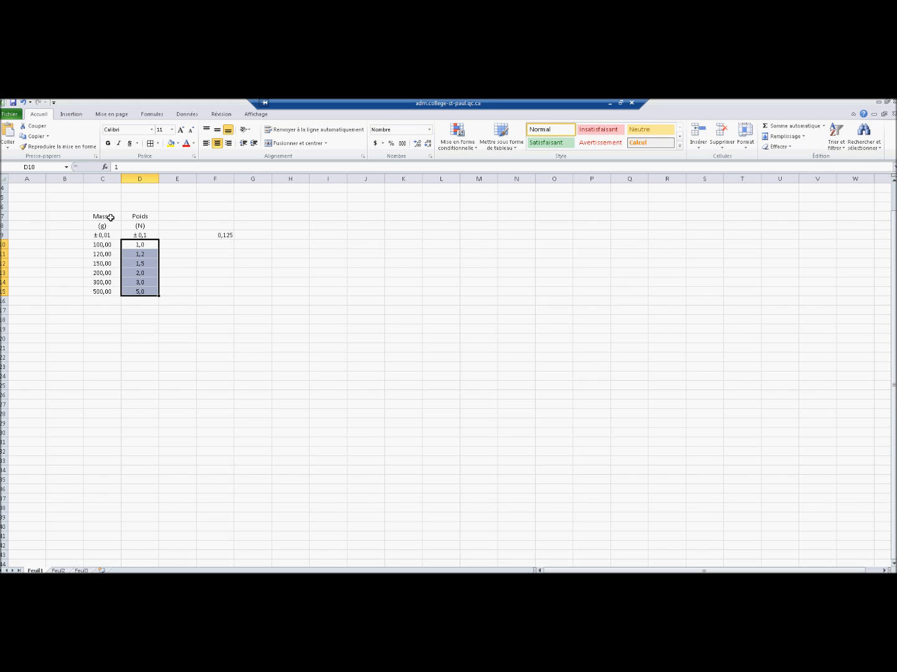
Apply outside borders (Bordures extérieures) separately around the mass heading block C7:C9 and the weight heading block D7:D9.
{"action": "left_click_drag", "start_coordinate": [102, 216], "coordinate": [125, 234]}
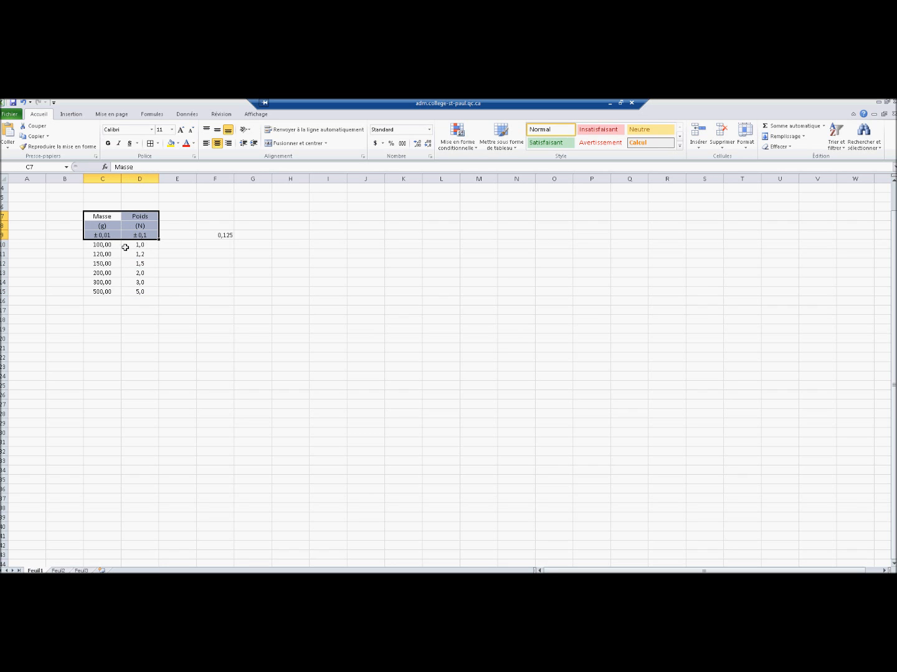
{"action": "left_click", "coordinate": [103, 283]}
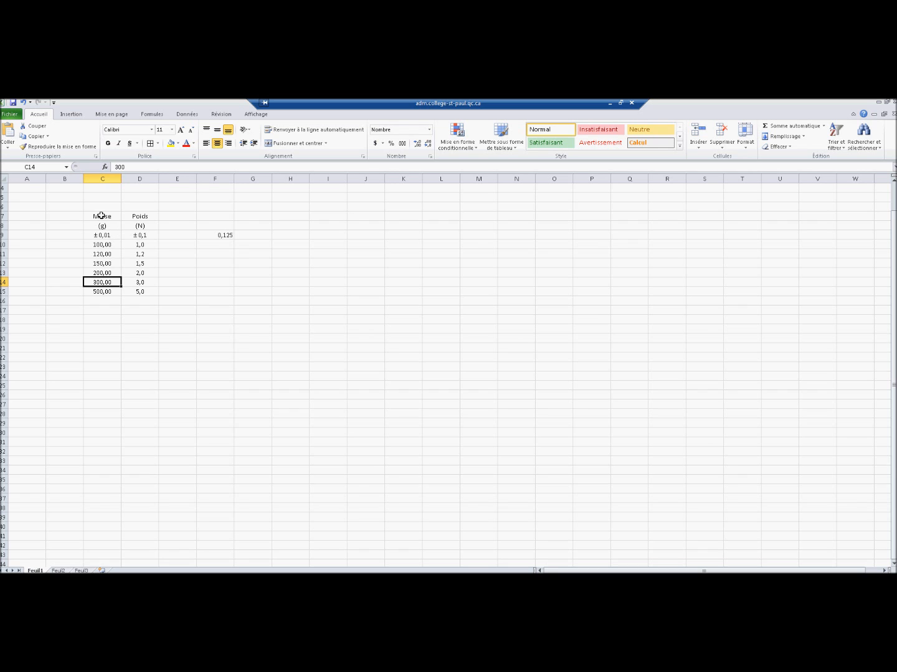
{"action": "left_click_drag", "start_coordinate": [102, 216], "coordinate": [102, 235]}
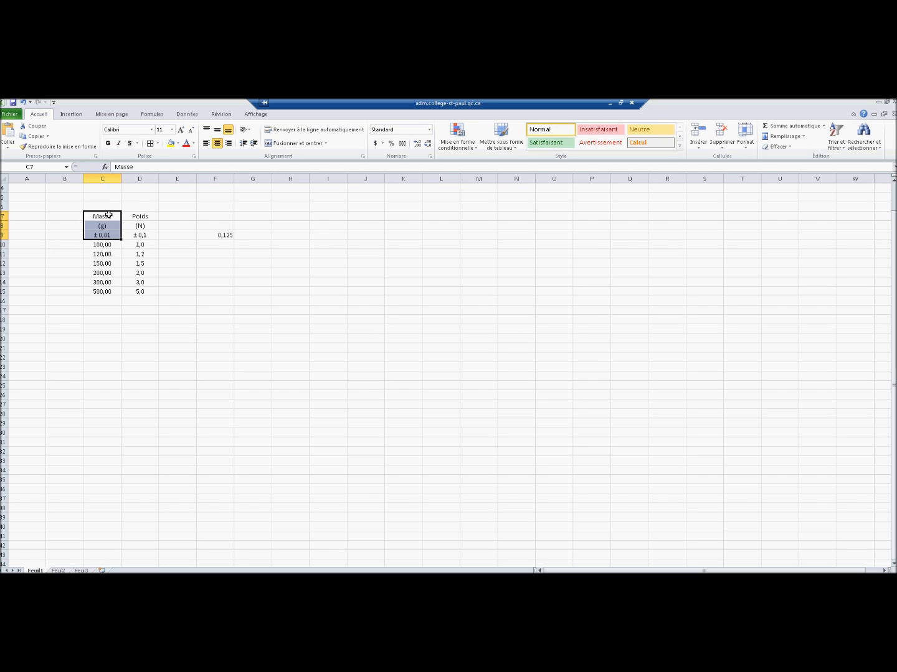
{"action": "left_click", "coordinate": [159, 144]}
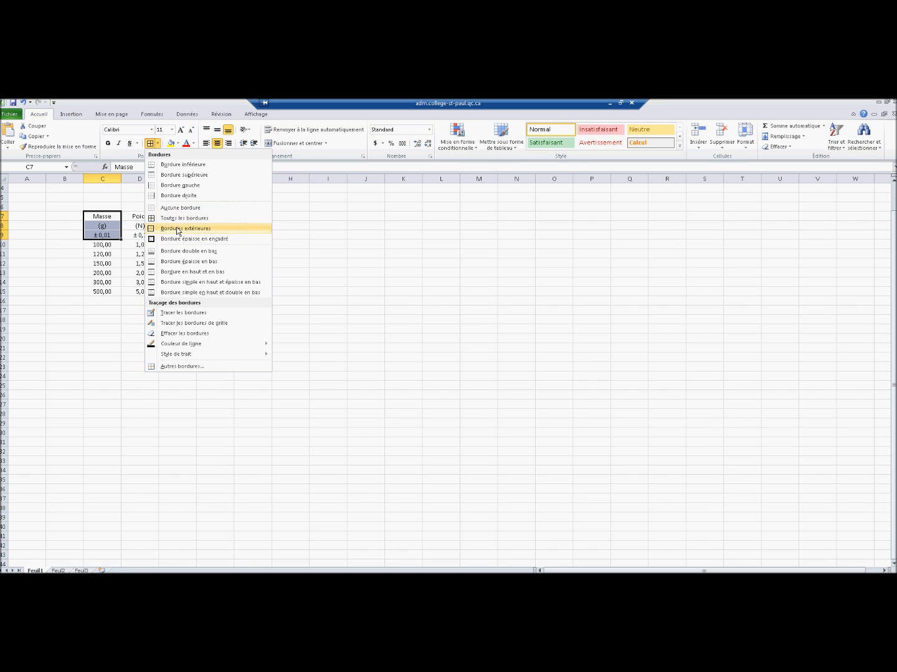
{"action": "left_click", "coordinate": [178, 228]}
{"action": "left_click", "coordinate": [237, 256]}
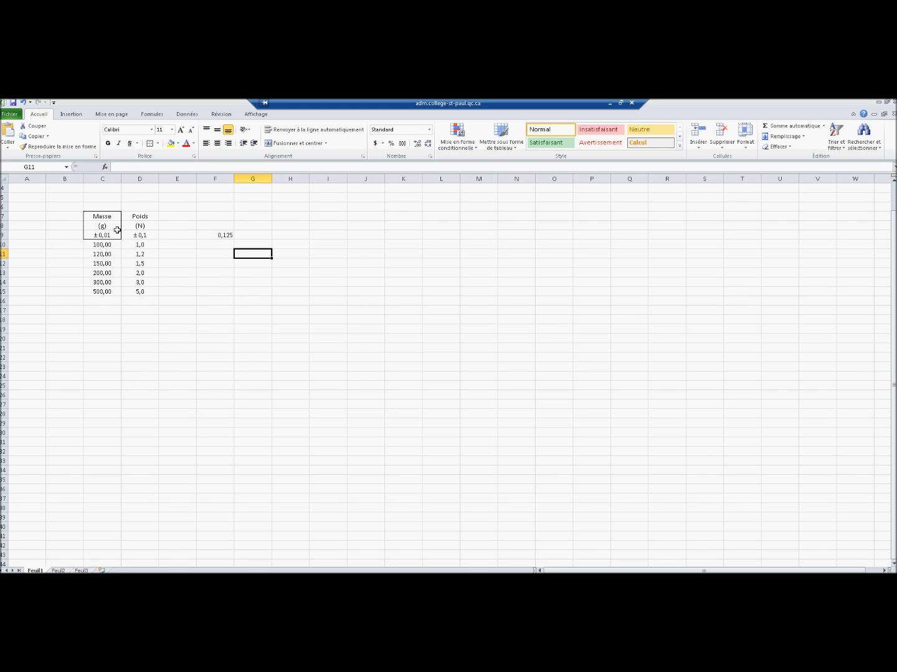
{"action": "left_click_drag", "start_coordinate": [145, 216], "coordinate": [146, 234]}
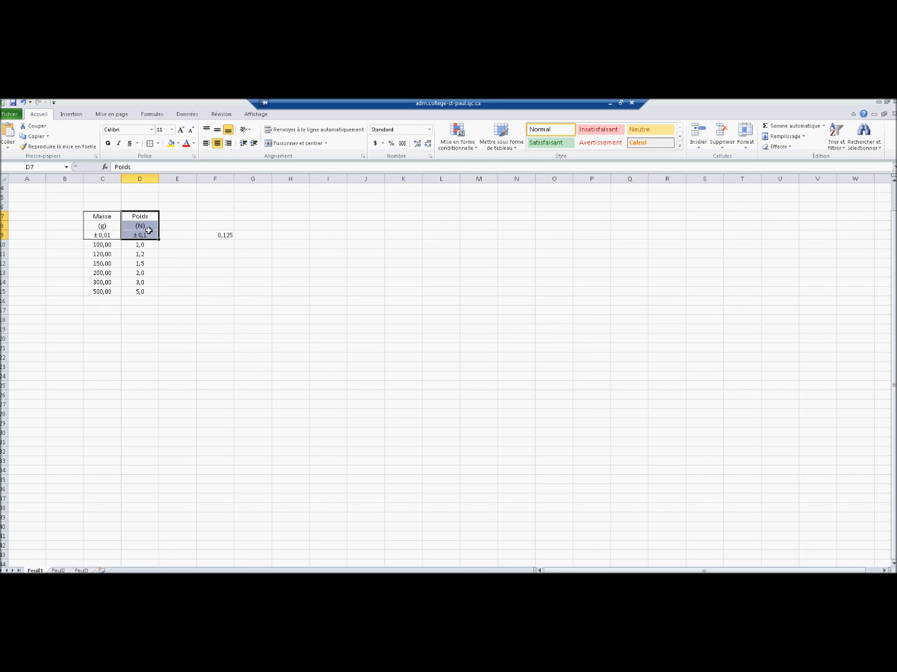
{"action": "left_click", "coordinate": [150, 144]}
{"action": "left_click", "coordinate": [188, 246]}
Apply all borders (Toutes les bordures) to the mass and weight values in C10:D15.
{"action": "left_click_drag", "start_coordinate": [107, 244], "coordinate": [140, 289]}
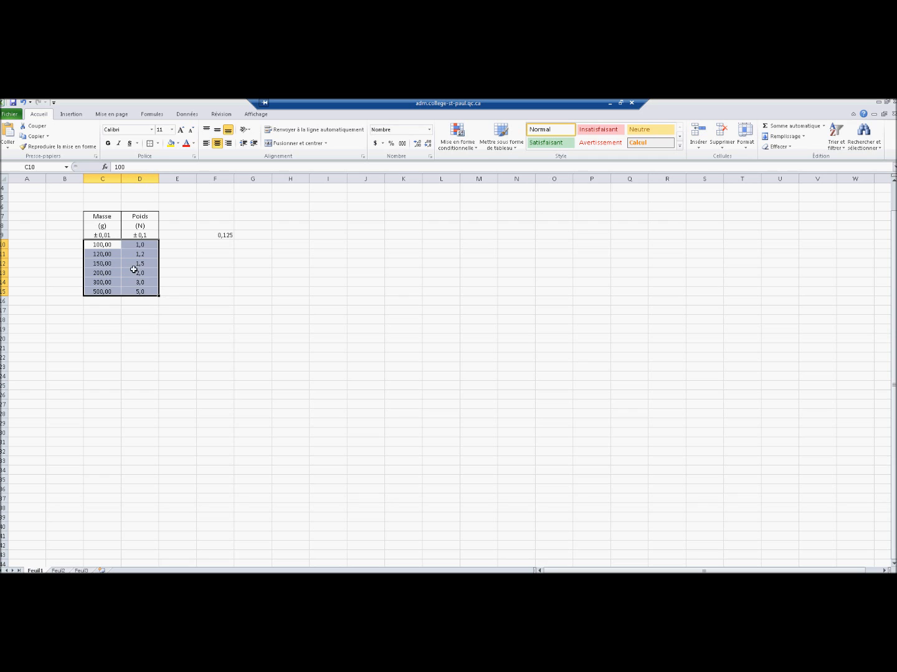
{"action": "left_click", "coordinate": [158, 142]}
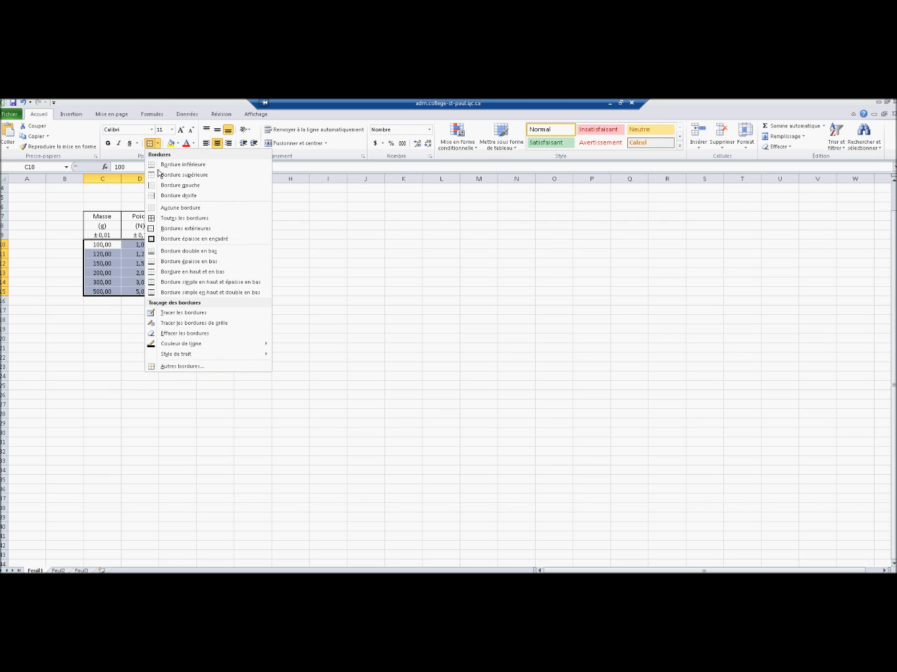
{"action": "left_click", "coordinate": [181, 219]}
{"action": "left_click", "coordinate": [217, 293]}
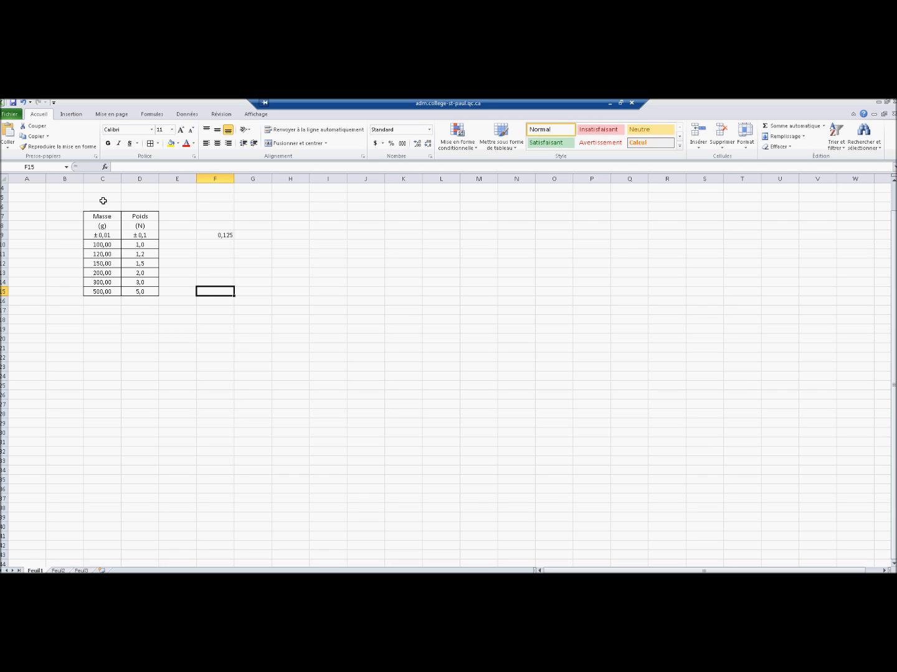
Set the width of columns C and D to 20.
{"action": "left_click", "coordinate": [104, 177]}
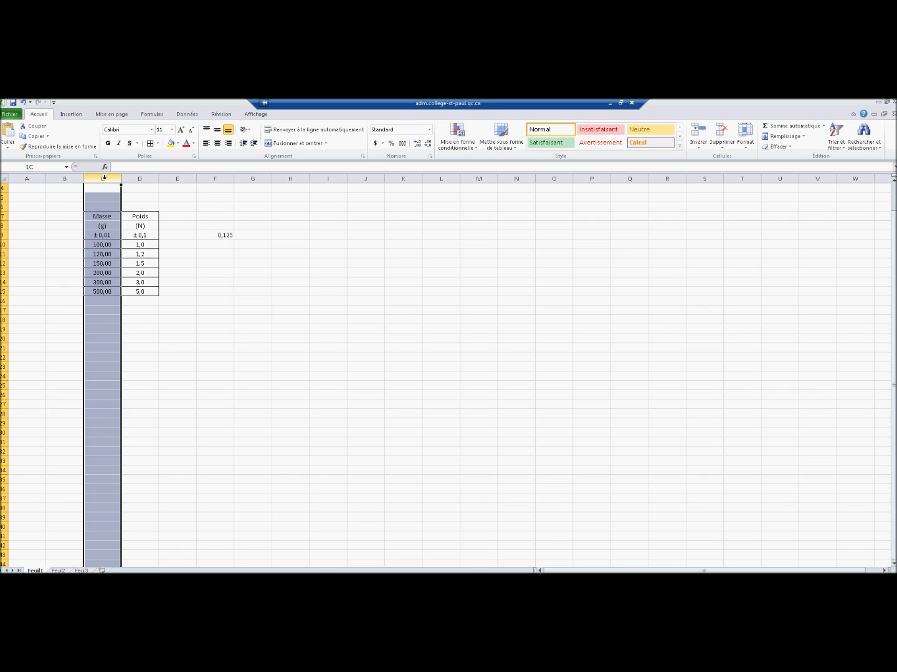
{"action": "left_click_drag", "start_coordinate": [115, 177], "coordinate": [134, 180]}
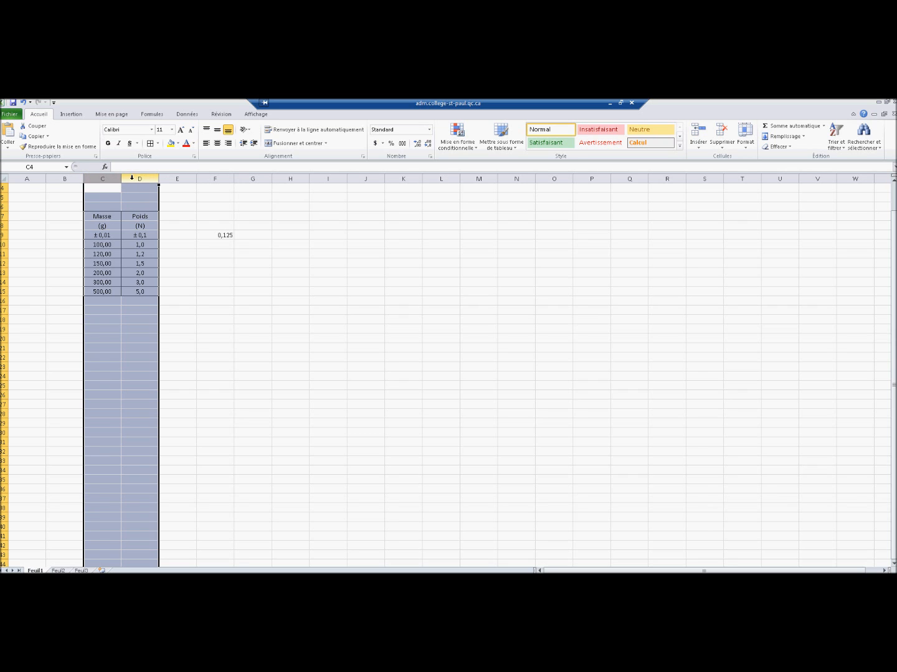
{"action": "right_click", "coordinate": [131, 178]}
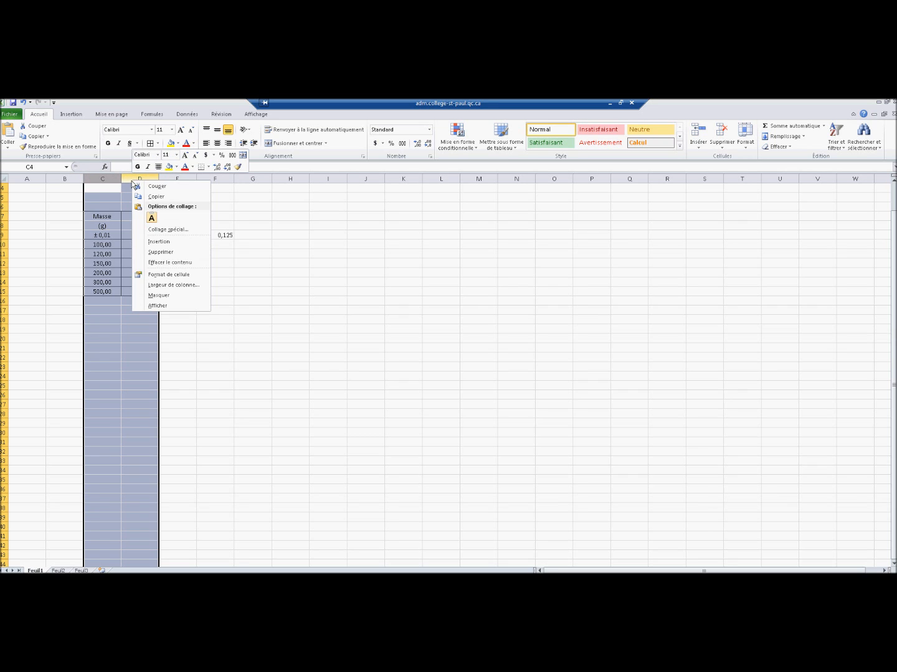
{"action": "left_click", "coordinate": [173, 285]}
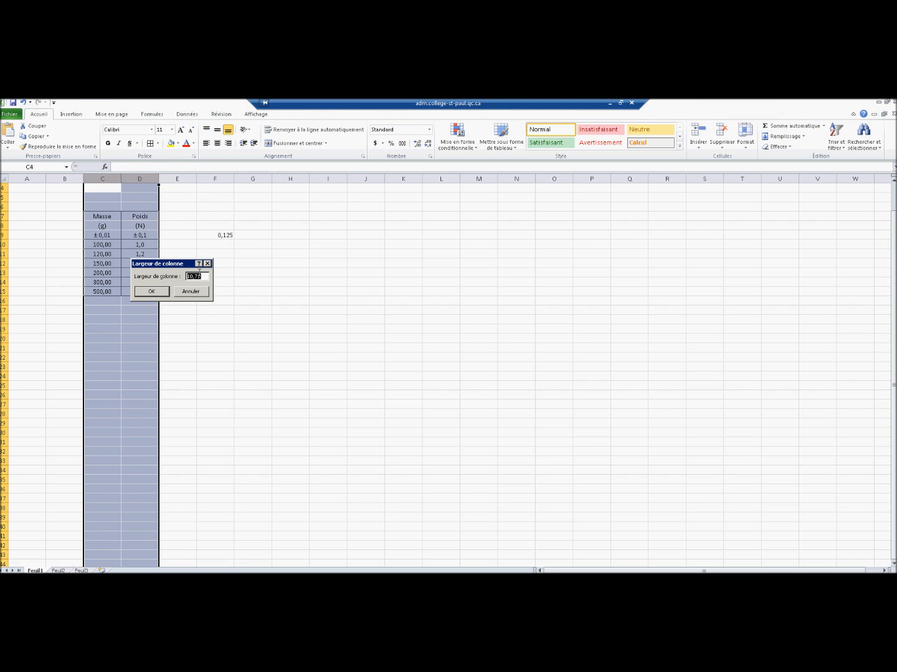
{"action": "type", "text": "20"}
{"action": "left_click", "coordinate": [151, 291]}
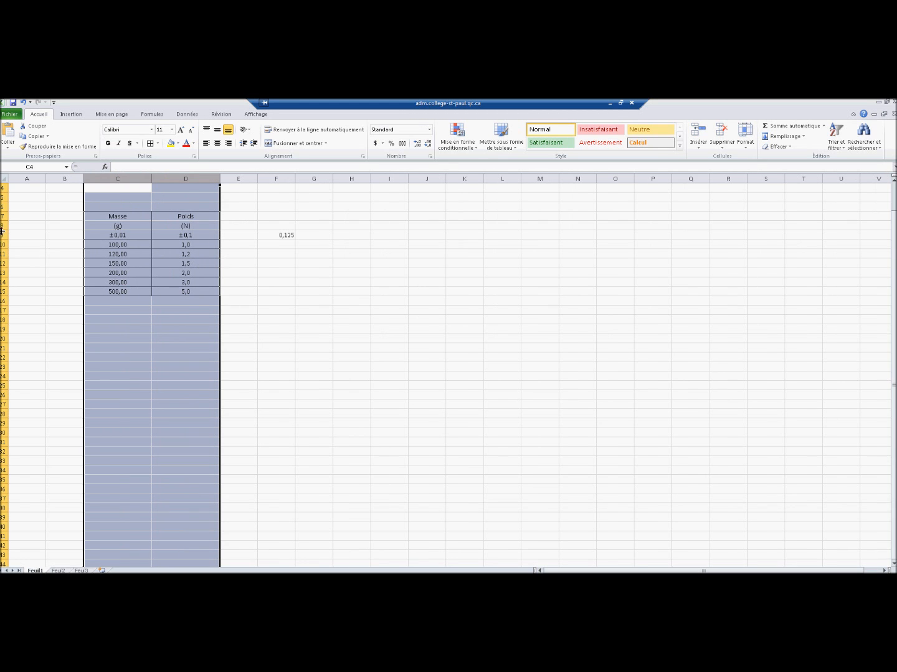
{"action": "left_click_drag", "start_coordinate": [3, 226], "coordinate": [3, 291]}
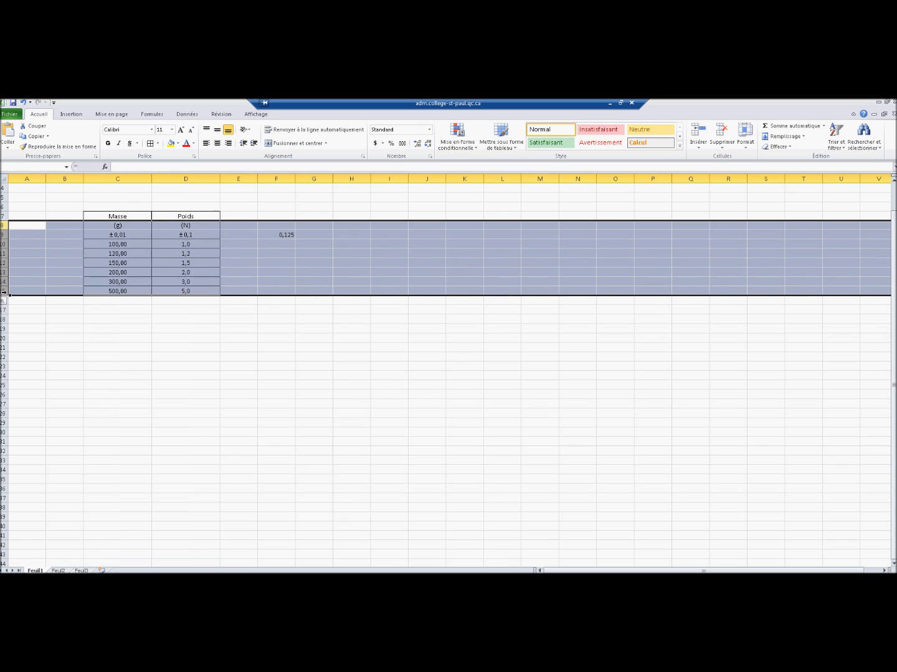
{"action": "right_click", "coordinate": [5, 252]}
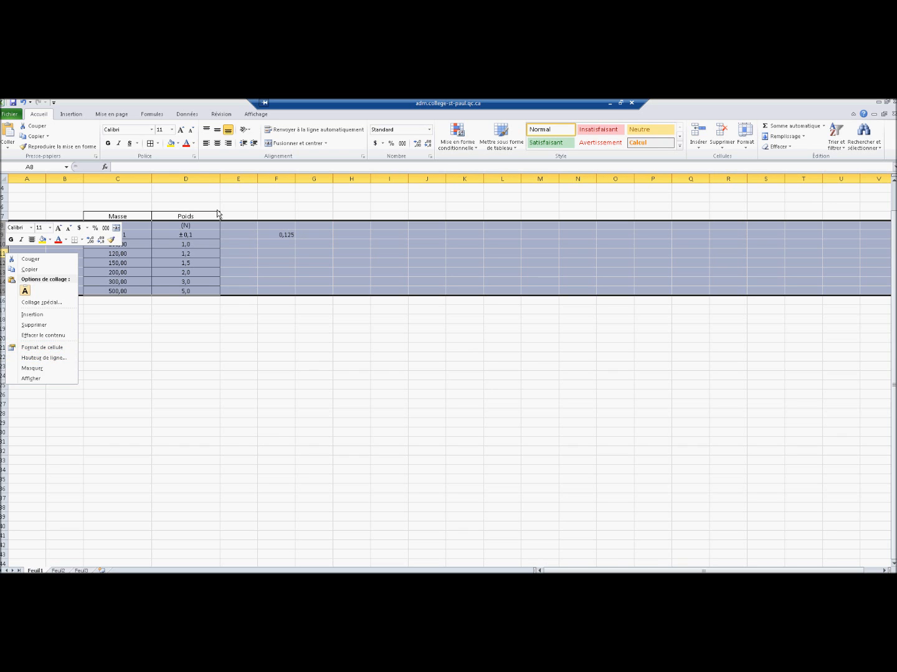
{"action": "left_click", "coordinate": [130, 206]}
Enter the title "Tableau: Relation entre la masse et le poids" in cell C6 above the table.
{"action": "left_click", "coordinate": [127, 206]}
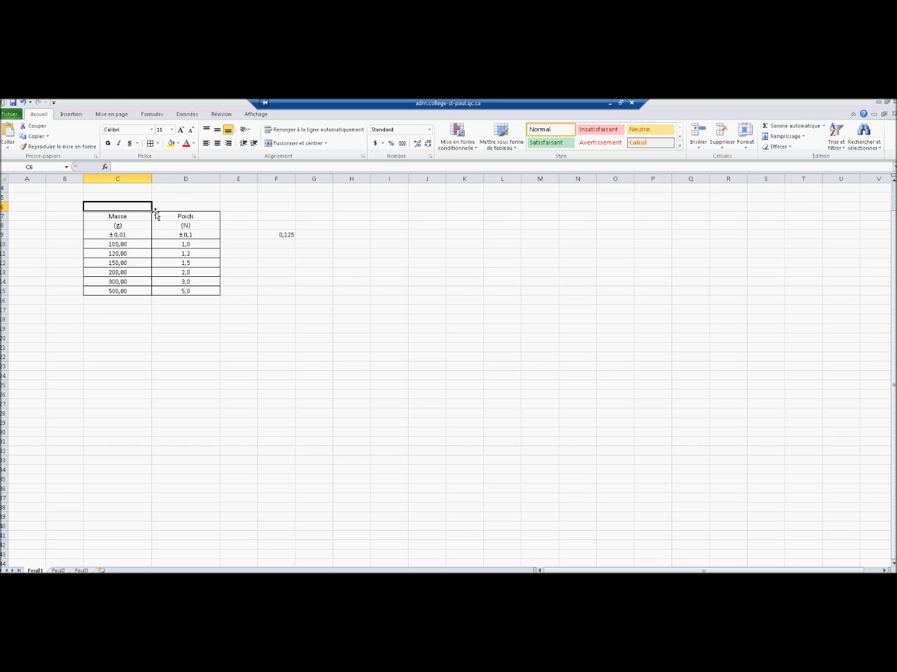
{"action": "type", "text": "Tableau"}
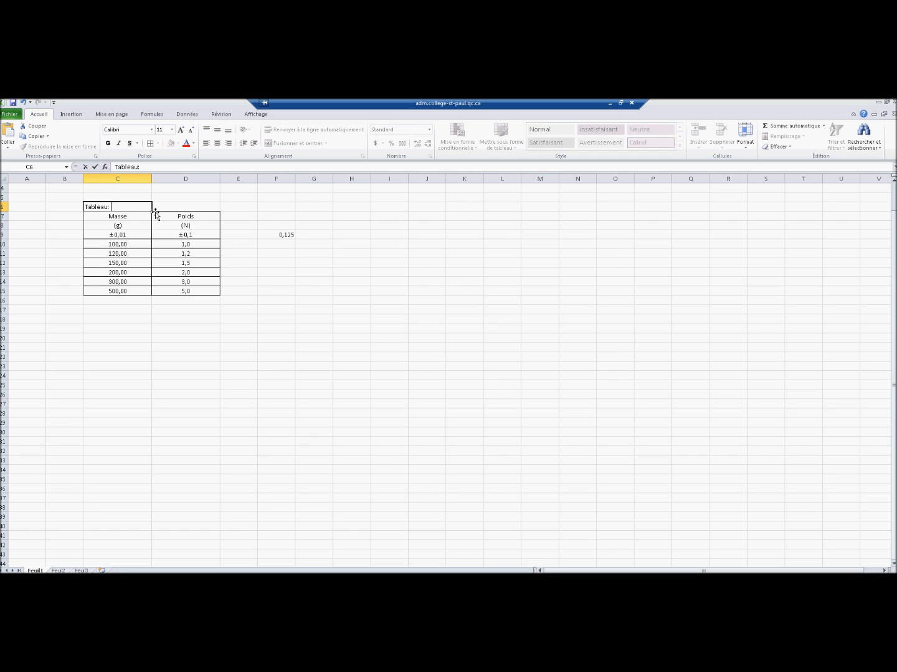
{"action": "type", "text": ": RElati"}
{"action": "key", "text": "BackSpace"}
{"action": "key", "text": "BackSpace"}
{"action": "key", "text": "BackSpace"}
{"action": "key", "text": "BackSpace"}
{"action": "type", "text": "elation entre la masse et le poids"}
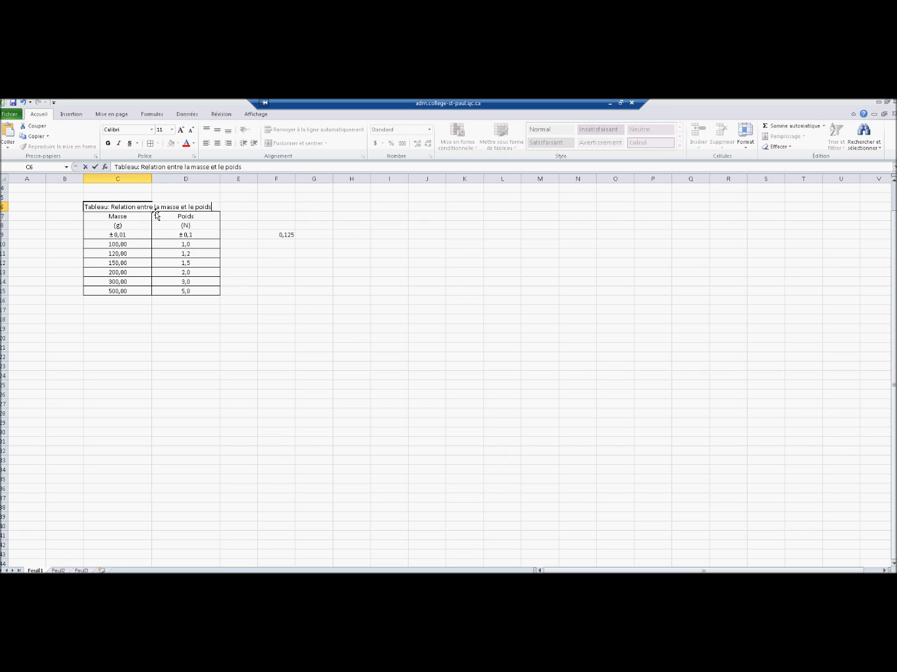
{"action": "left_click", "coordinate": [223, 216]}
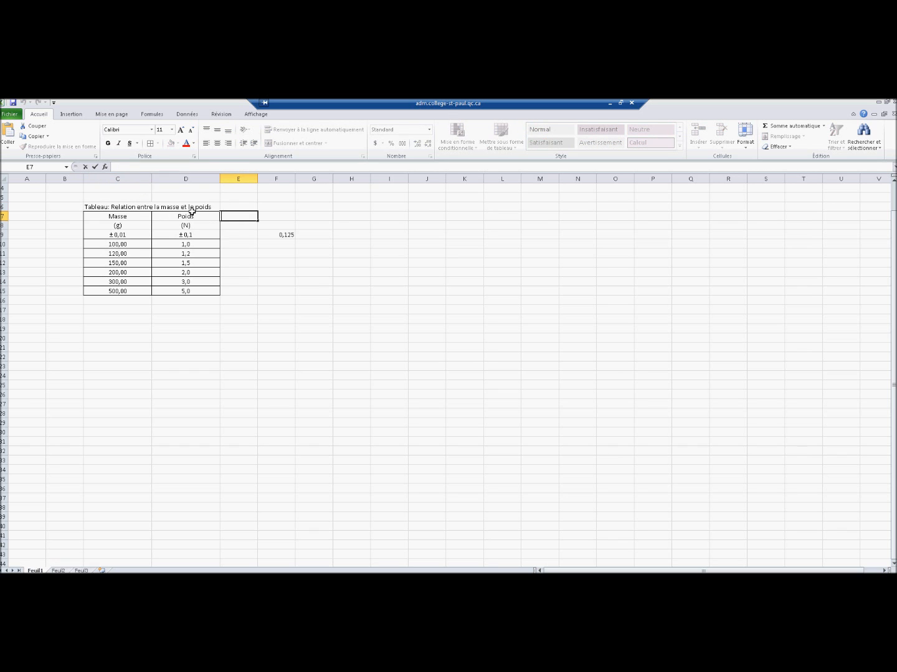
Merge the title cells C6:D6 and put a border around the merged cell.
{"action": "left_click", "coordinate": [110, 208]}
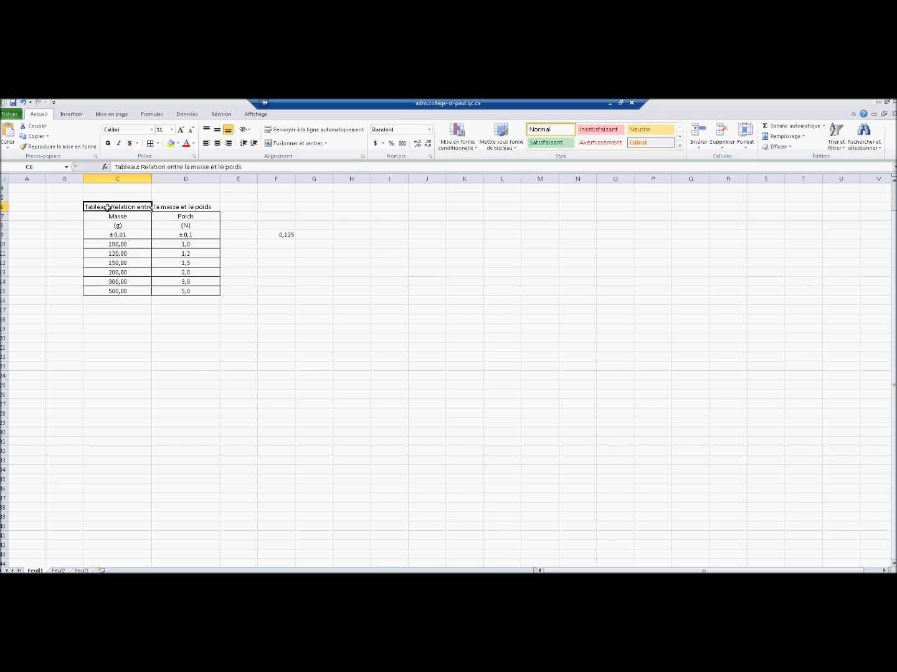
{"action": "left_click_drag", "start_coordinate": [133, 213], "coordinate": [180, 205]}
{"action": "right_click", "coordinate": [180, 206]}
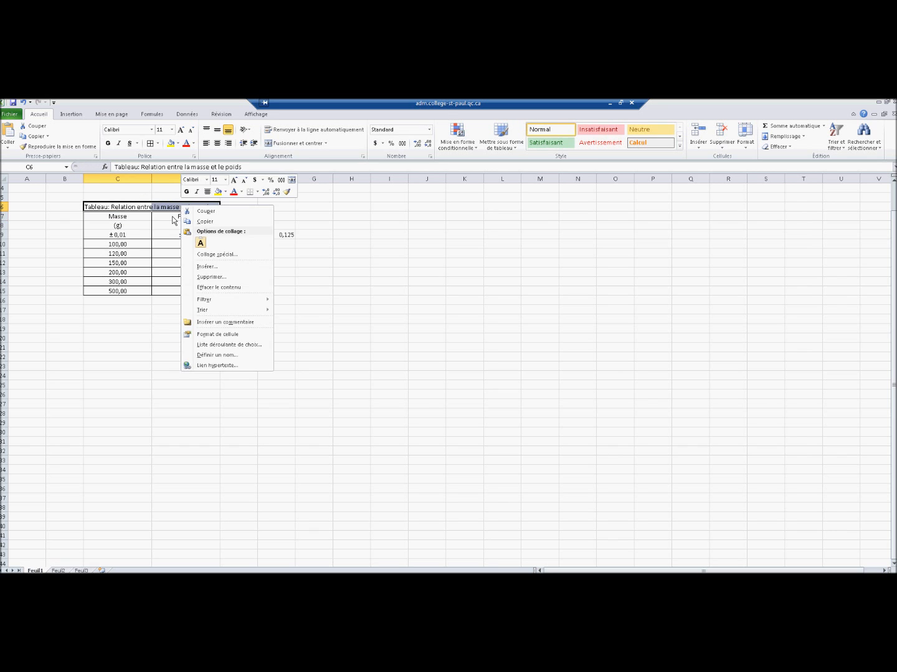
{"action": "left_click", "coordinate": [210, 334]}
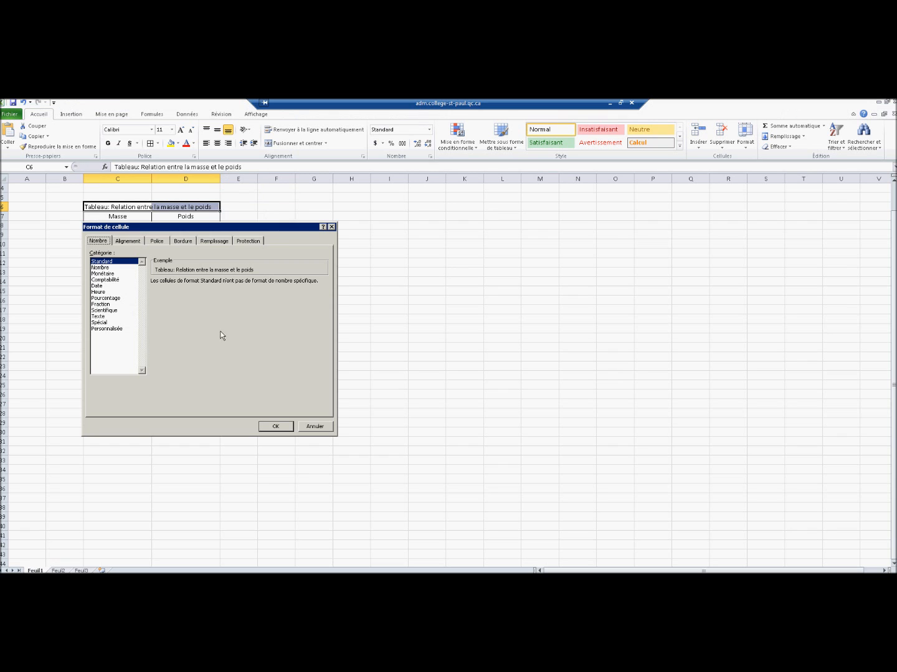
{"action": "left_click", "coordinate": [128, 242]}
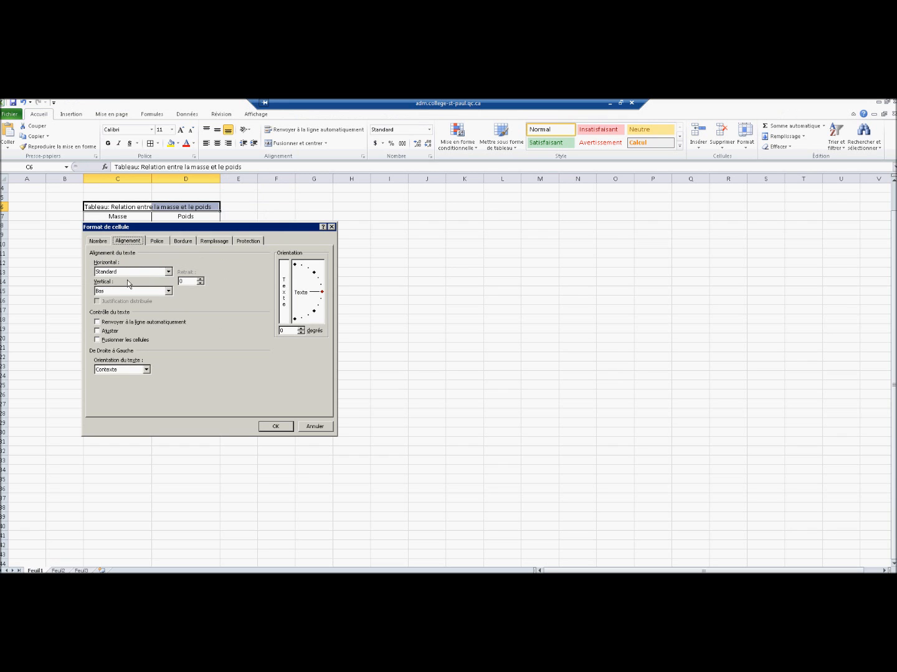
{"action": "left_click", "coordinate": [112, 341]}
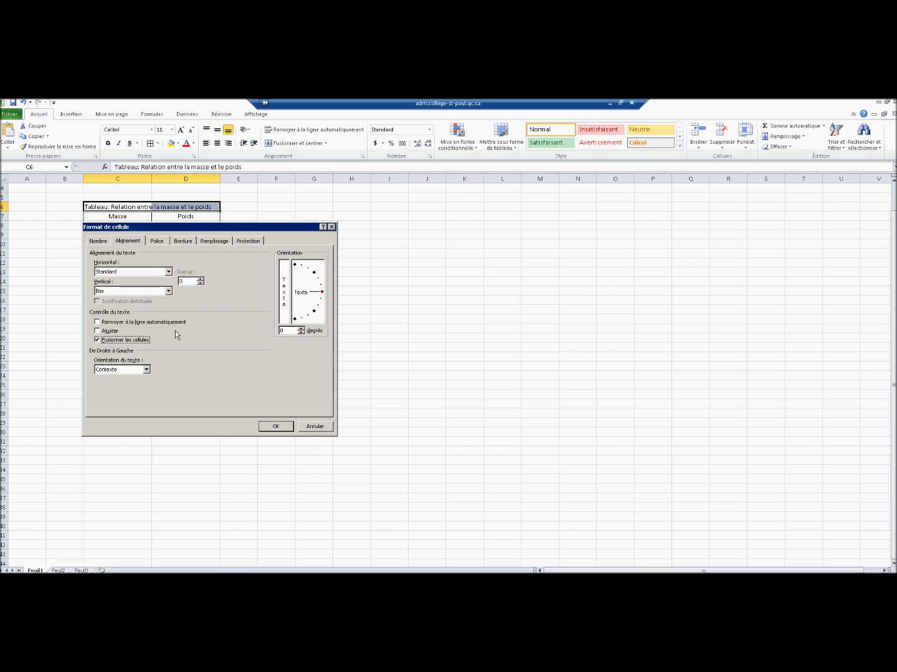
{"action": "left_click", "coordinate": [275, 427]}
{"action": "left_click", "coordinate": [277, 424]}
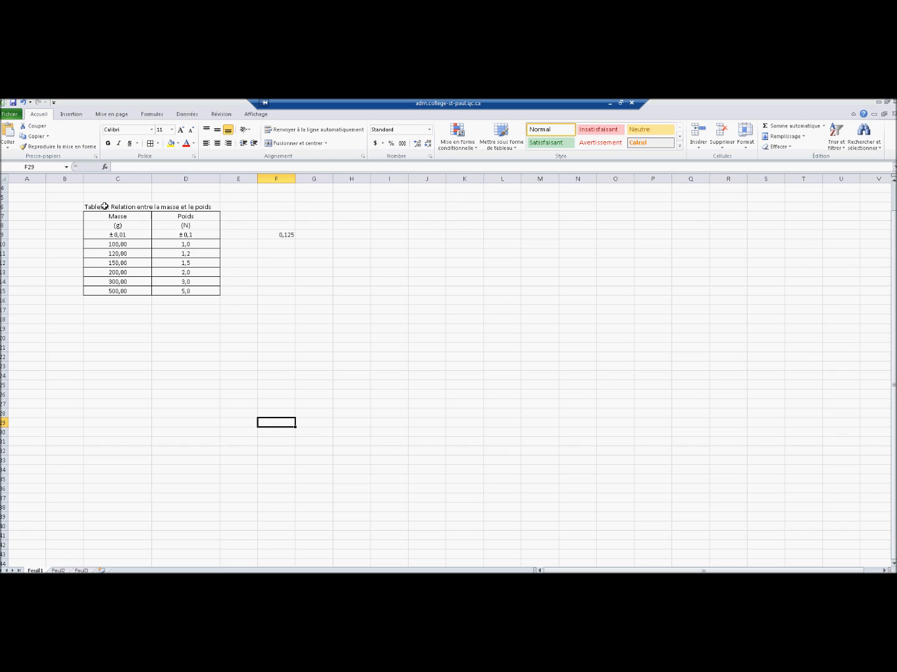
{"action": "left_click", "coordinate": [102, 206]}
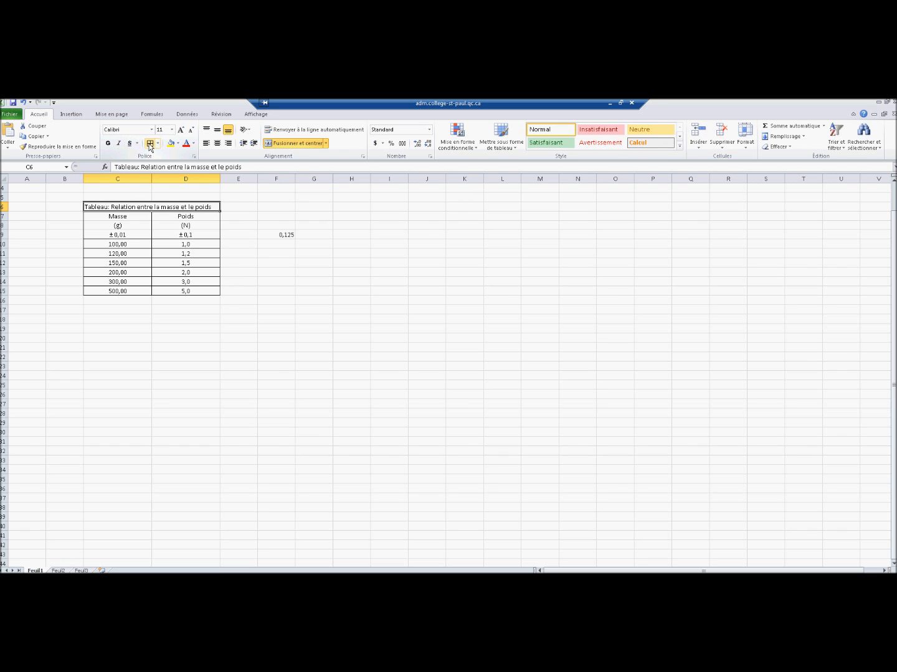
{"action": "left_click", "coordinate": [326, 254]}
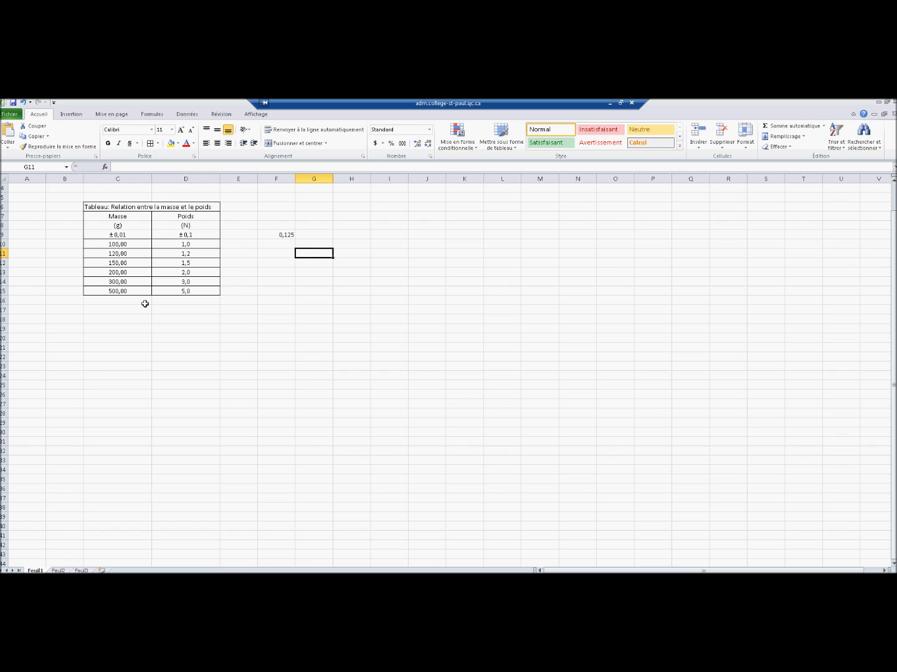
Fill the heading cells C7:D9 with a medium grey theme colour.
{"action": "left_click_drag", "start_coordinate": [124, 218], "coordinate": [186, 235]}
{"action": "left_click", "coordinate": [178, 144]}
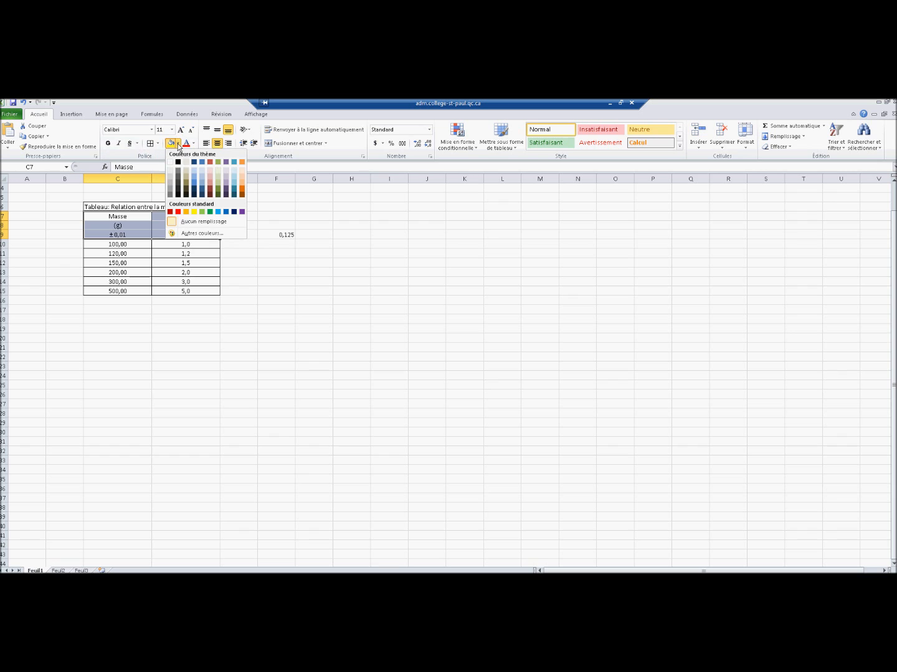
{"action": "left_click", "coordinate": [171, 184]}
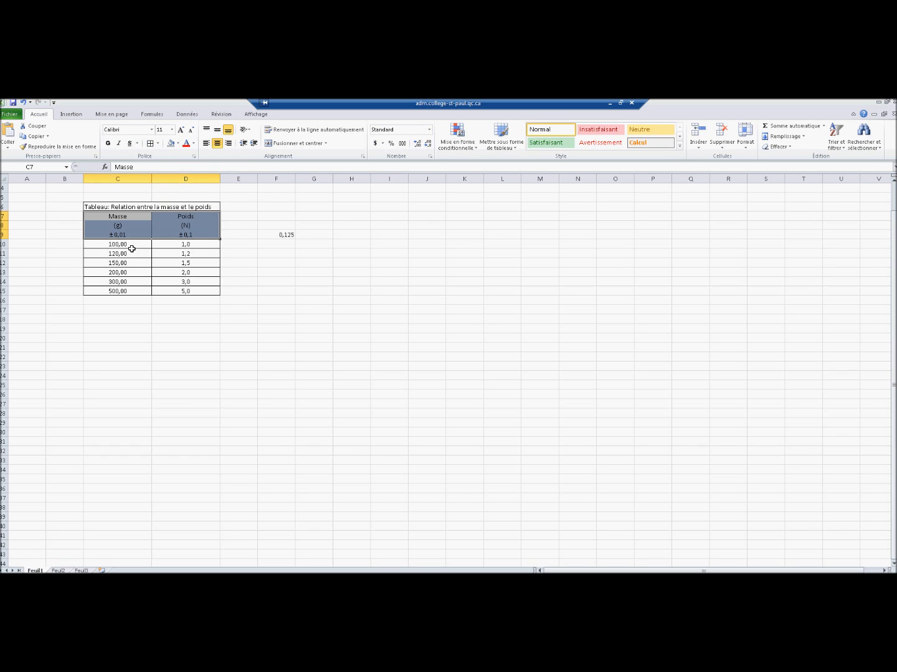
{"action": "left_click", "coordinate": [271, 290]}
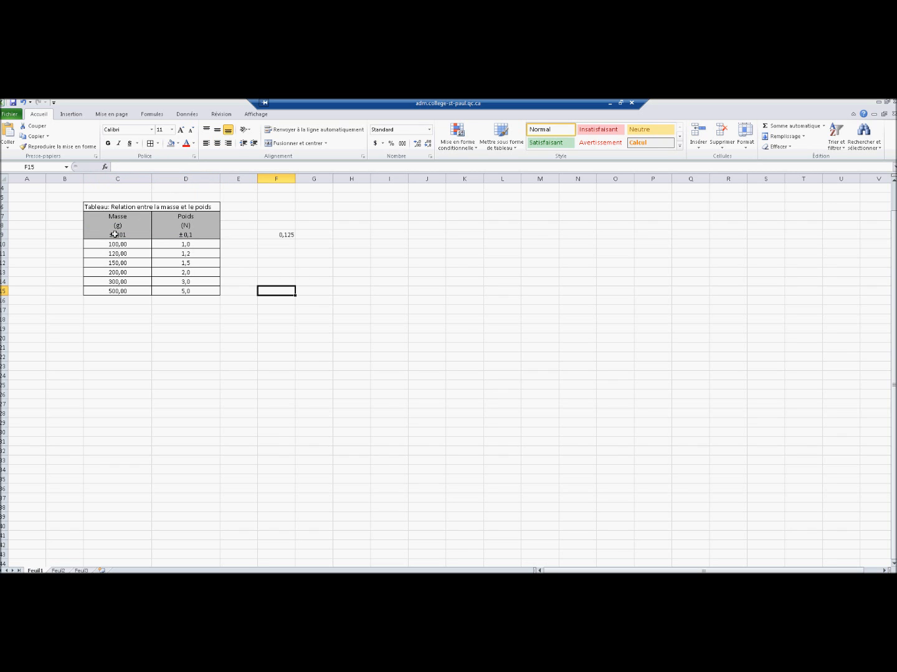
Copy the titled table C6:D15, paste it below the heading in the Word document, and move the Word window clear of the Excel table.
{"action": "left_click_drag", "start_coordinate": [94, 205], "coordinate": [138, 294]}
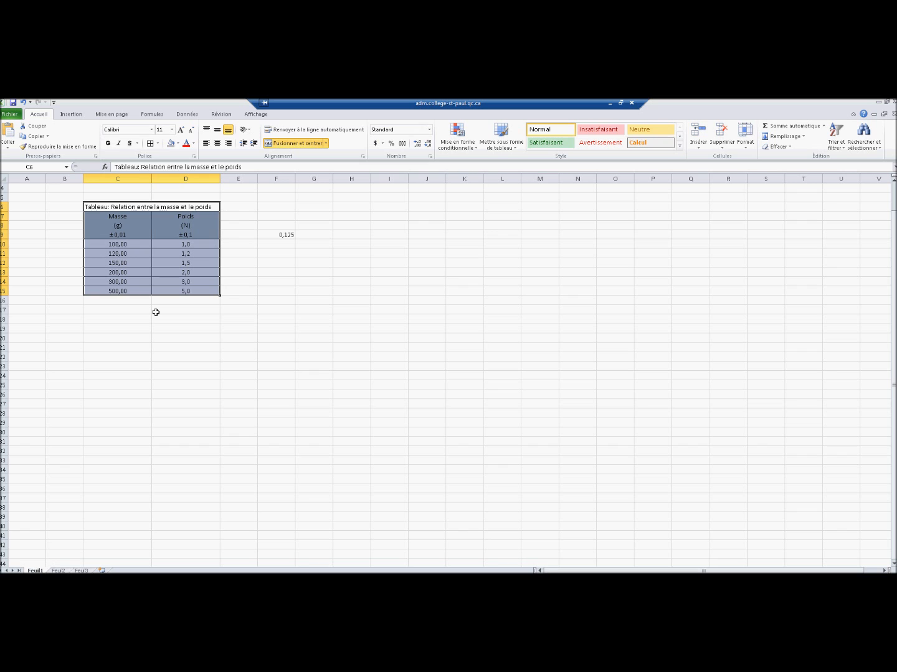
{"action": "key", "text": "ctrl+c"}
{"action": "key", "text": "alt+Tab"}
{"action": "left_click", "coordinate": [236, 339]}
{"action": "left_click", "coordinate": [509, 300]}
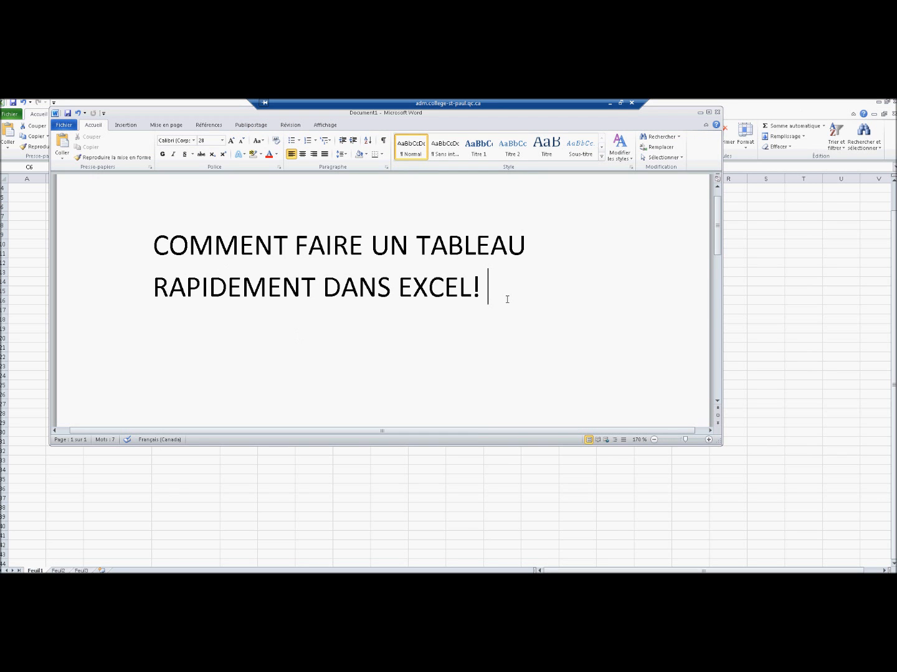
{"action": "key", "text": "Return"}
{"action": "key", "text": "Return"}
{"action": "key", "text": "ctrl+v"}
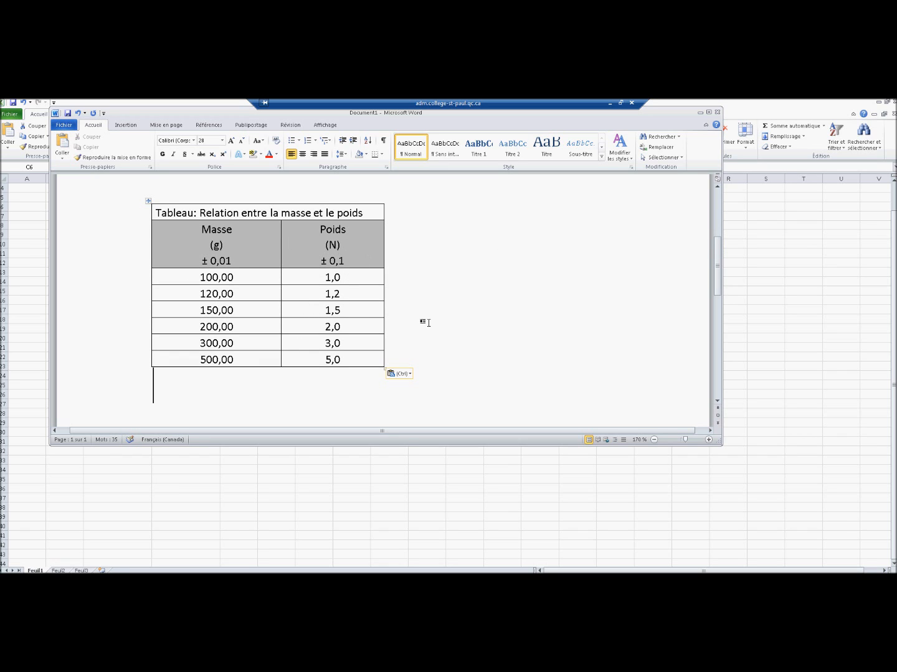
{"action": "left_click_drag", "start_coordinate": [323, 119], "coordinate": [543, 151]}
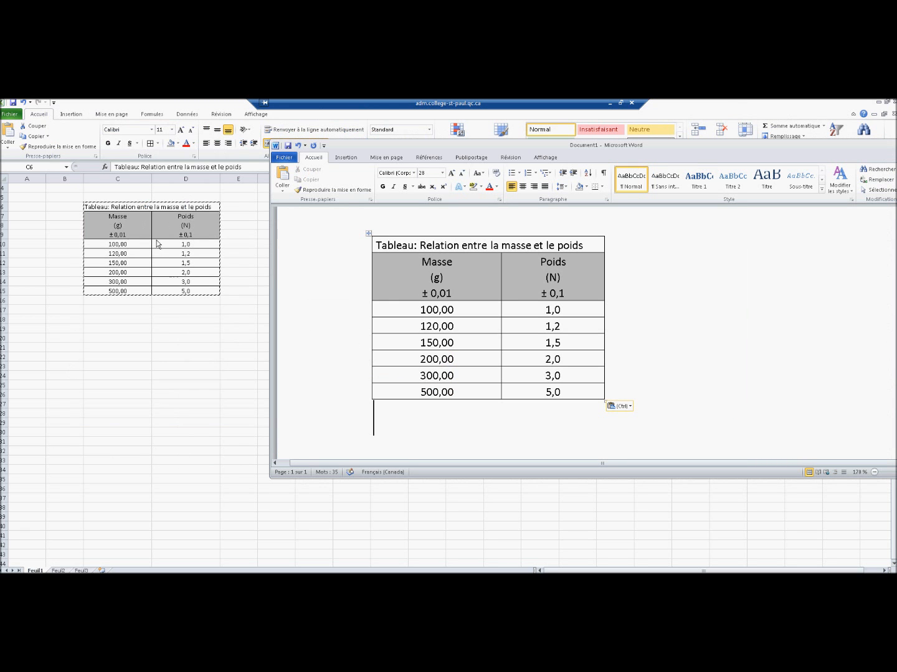